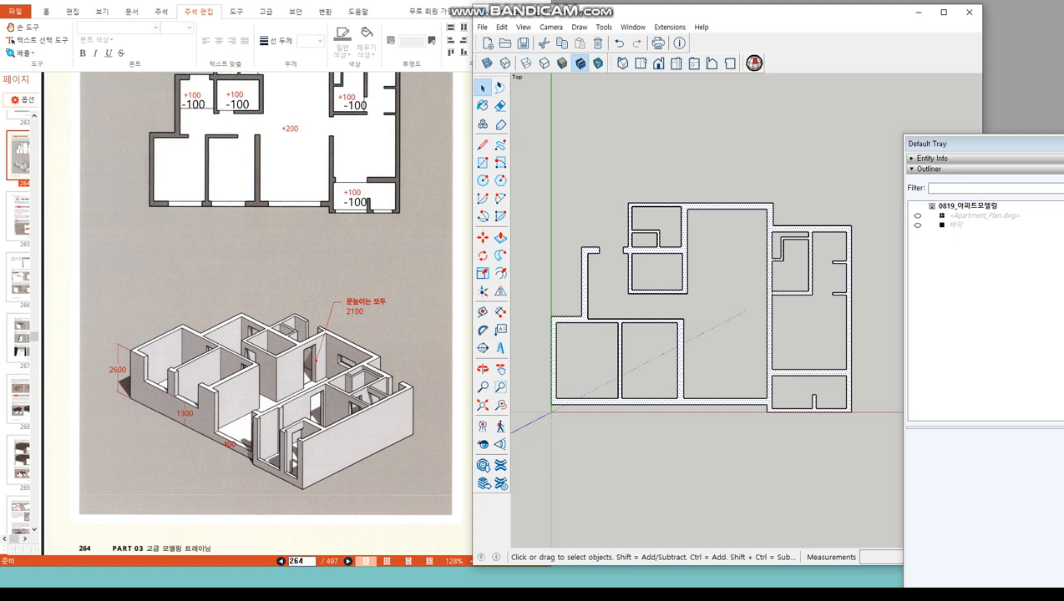
# Save the model as 0819_아파트모델링.skp in the 스케치업 folder
pyautogui.click(482, 27)
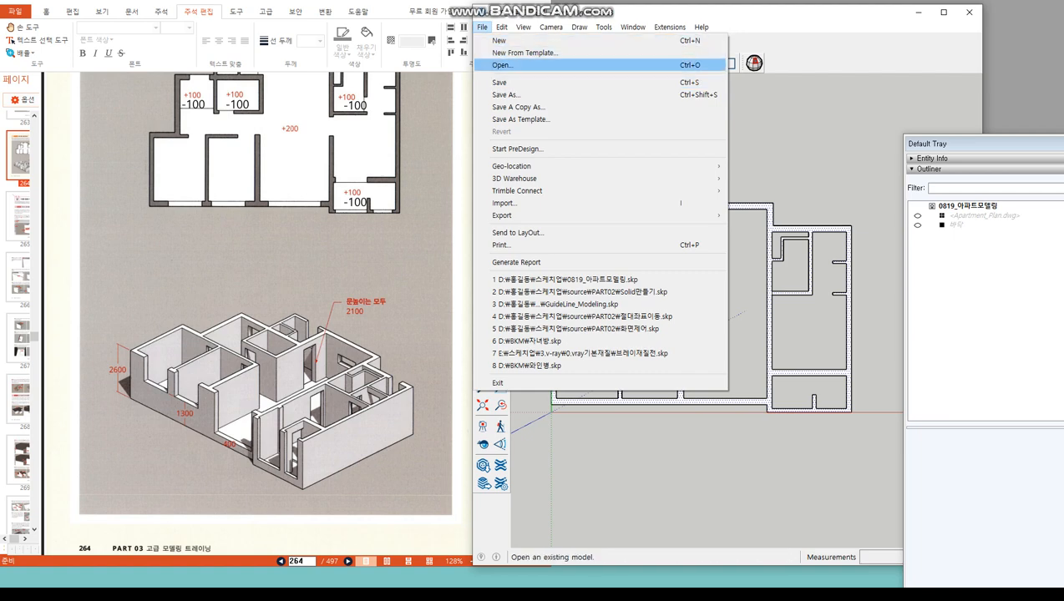
pyautogui.click(499, 82)
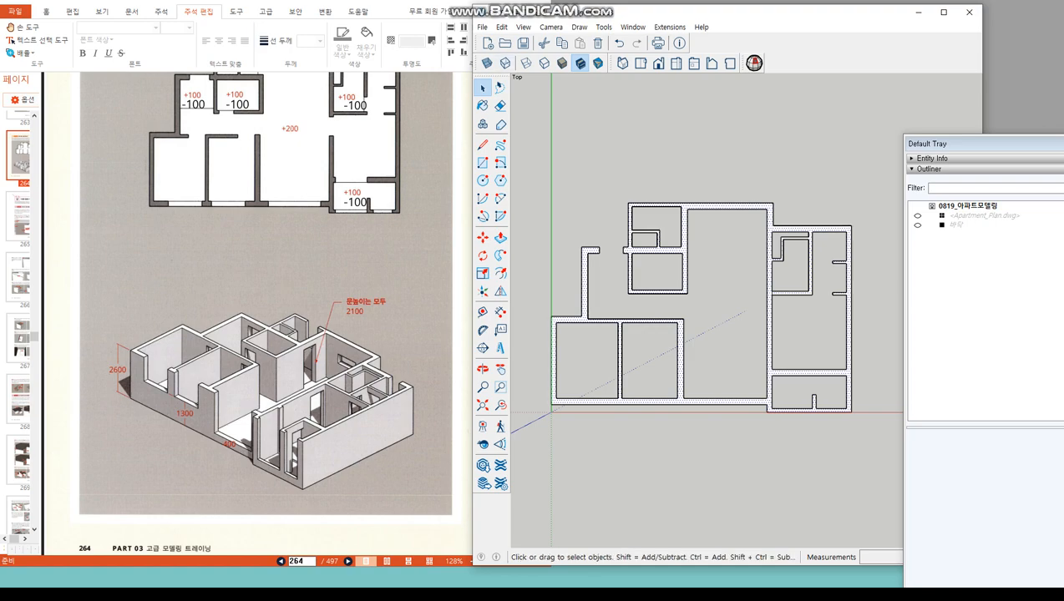
pyautogui.click(482, 27)
pyautogui.click(505, 94)
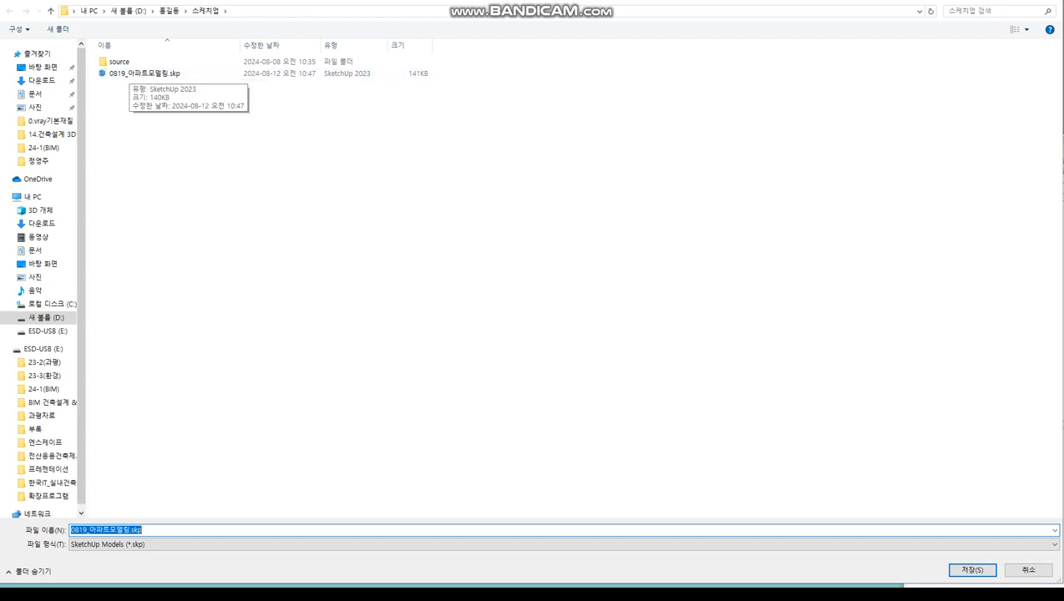
pyautogui.click(972, 570)
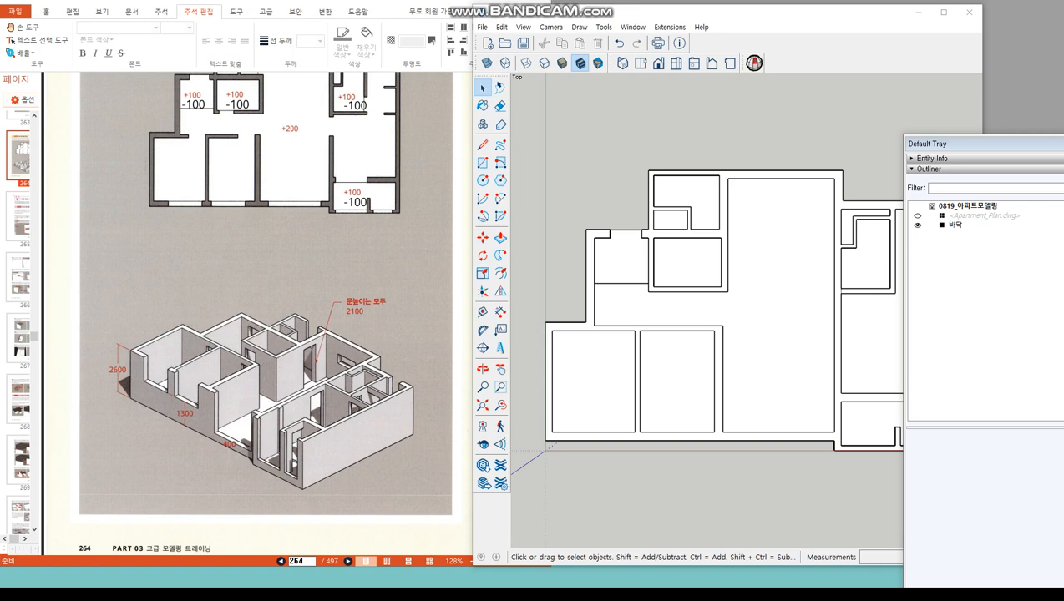
# Push/Pull the wall face on top of the floor slab upward by 2400 mm
pyautogui.click(622, 63)
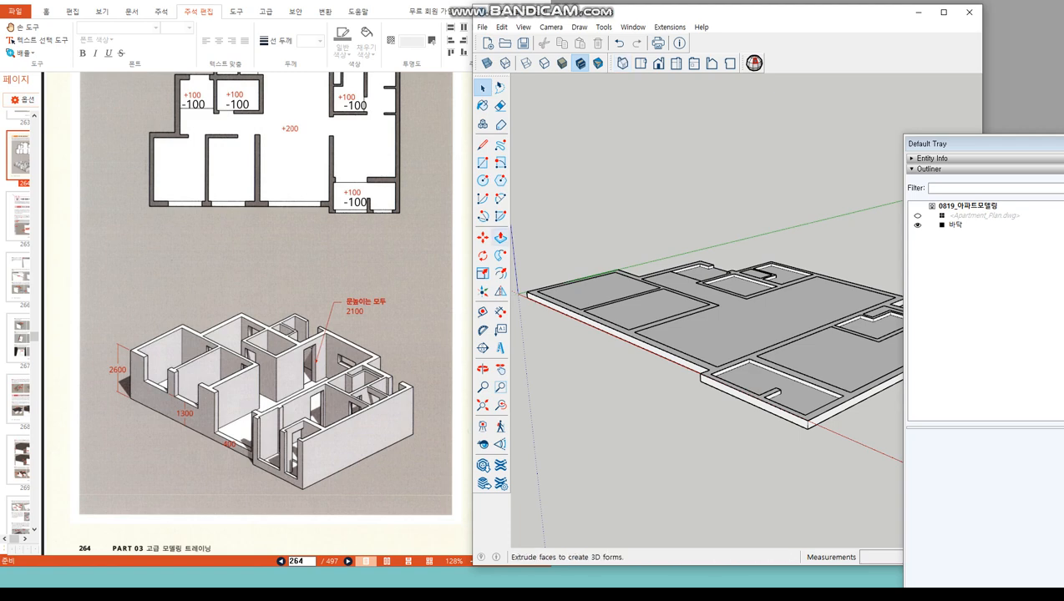
pyautogui.click(500, 238)
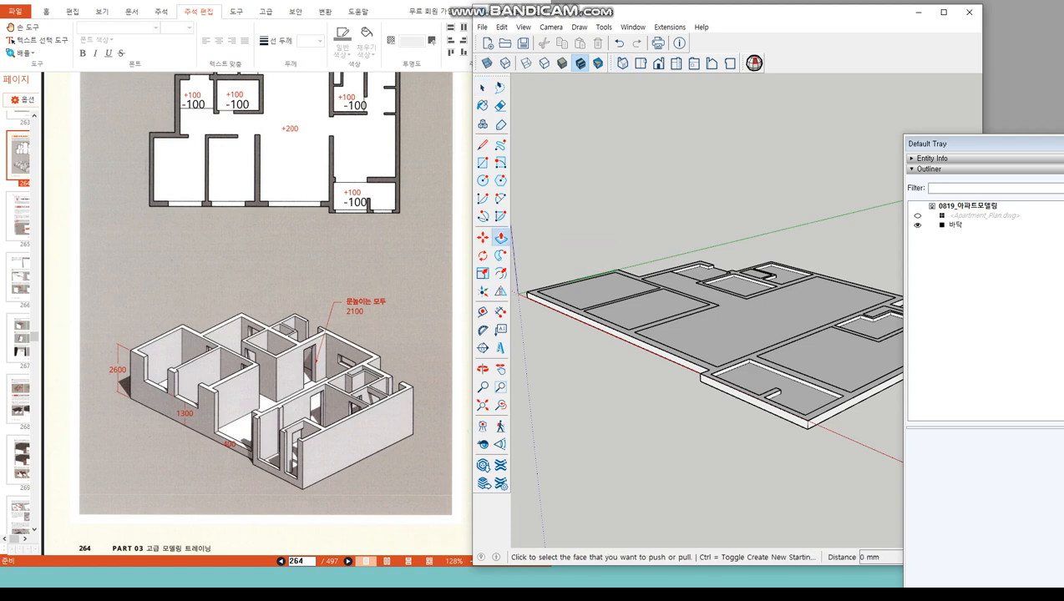
pyautogui.scroll(5, 627, 292)
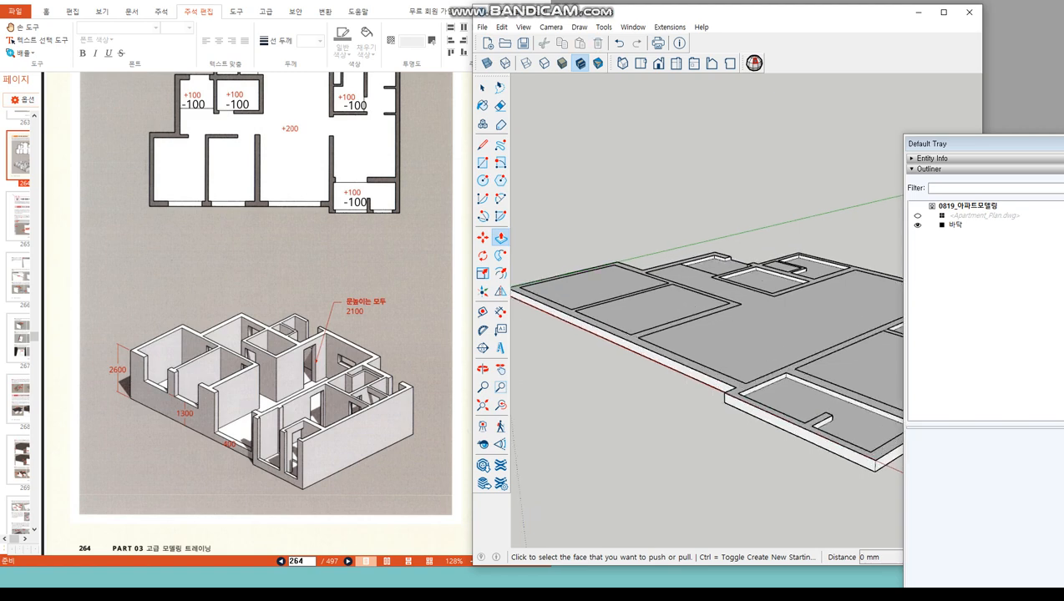
pyautogui.scroll(2, 626, 292)
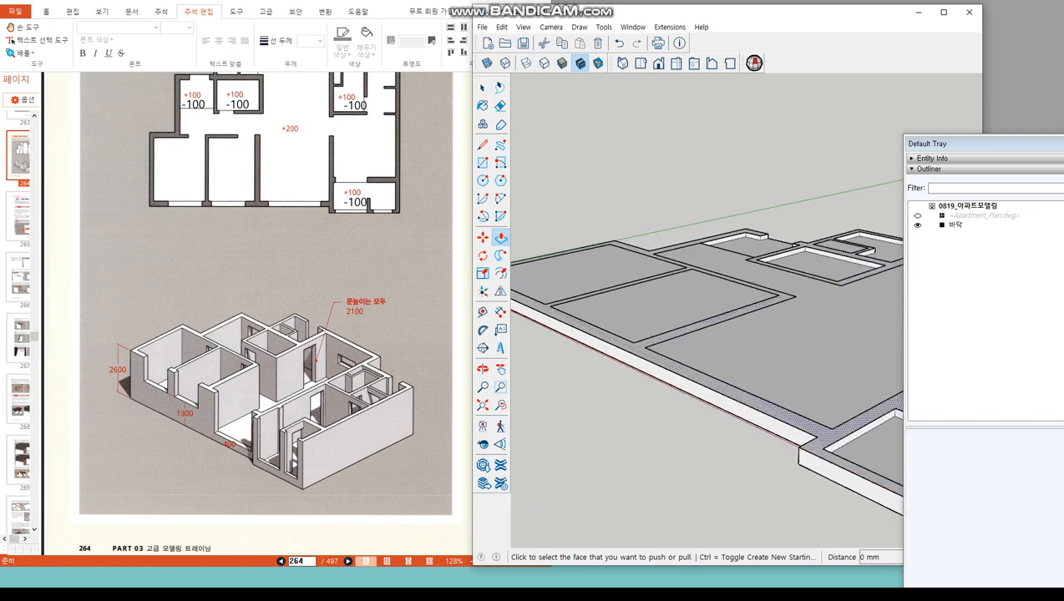
pyautogui.scroll(2, 627, 292)
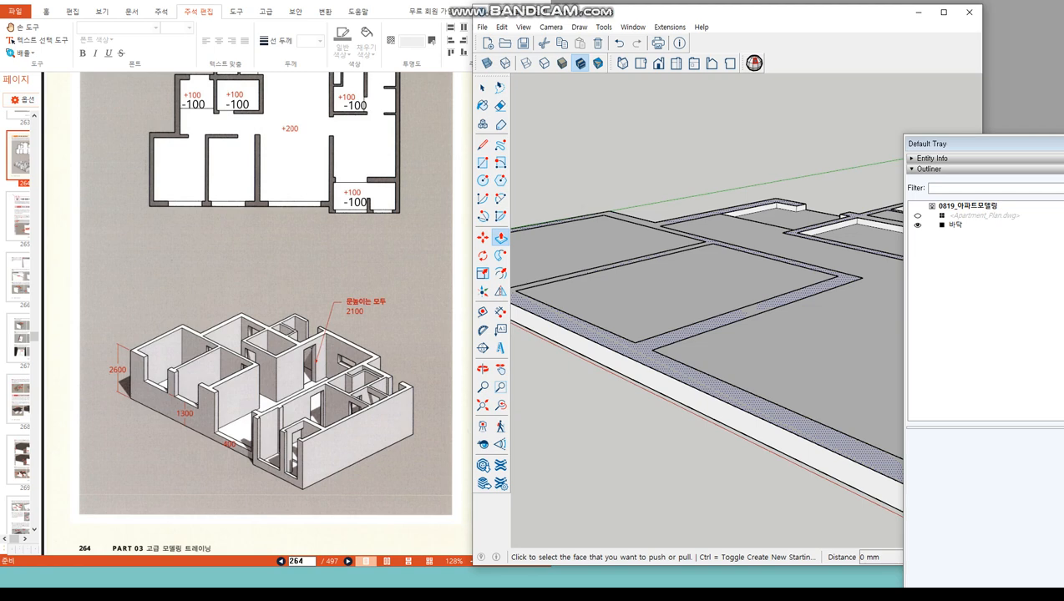
pyautogui.click(751, 309)
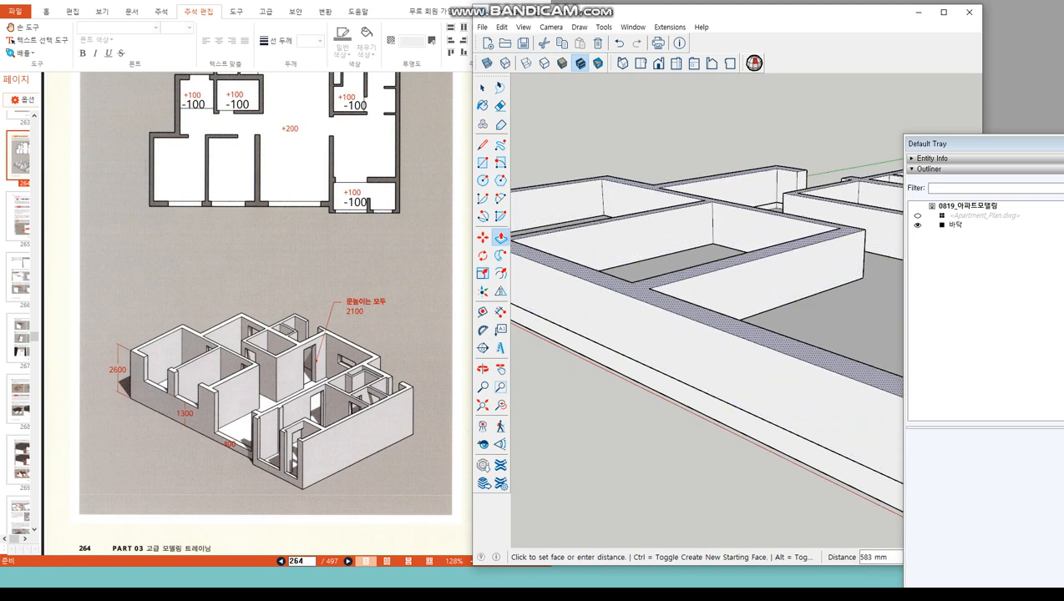
pyautogui.write('2400')
pyautogui.press('Return')
pyautogui.scroll(-10, 706, 334)
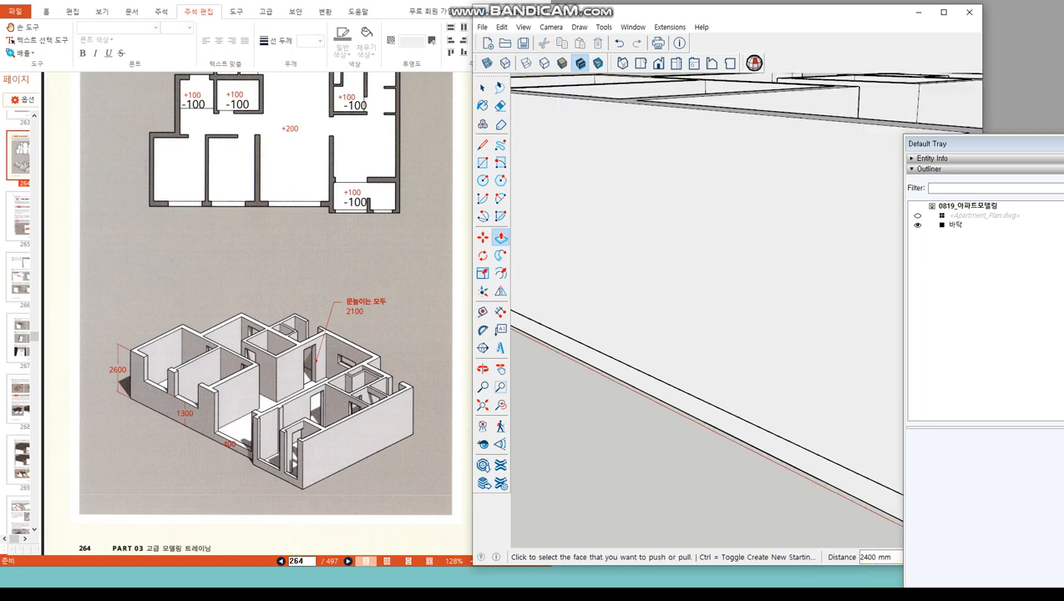
pyautogui.scroll(-3, 660, 321)
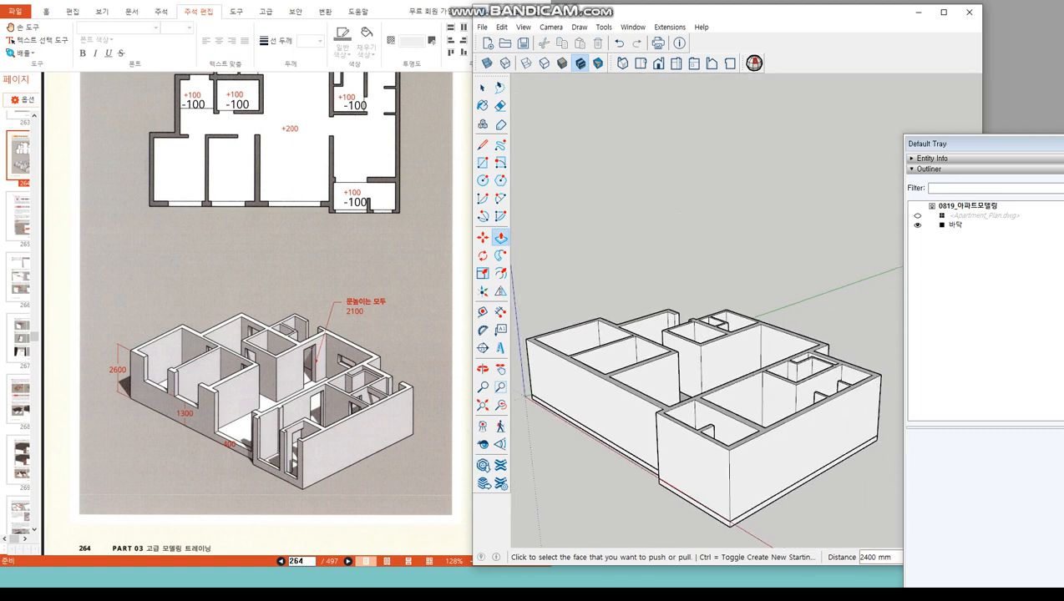
# Group all the connected geometry of the raised walls and name the group 벽
pyautogui.scroll(1, 697, 393)
pyautogui.scroll(1, 647, 393)
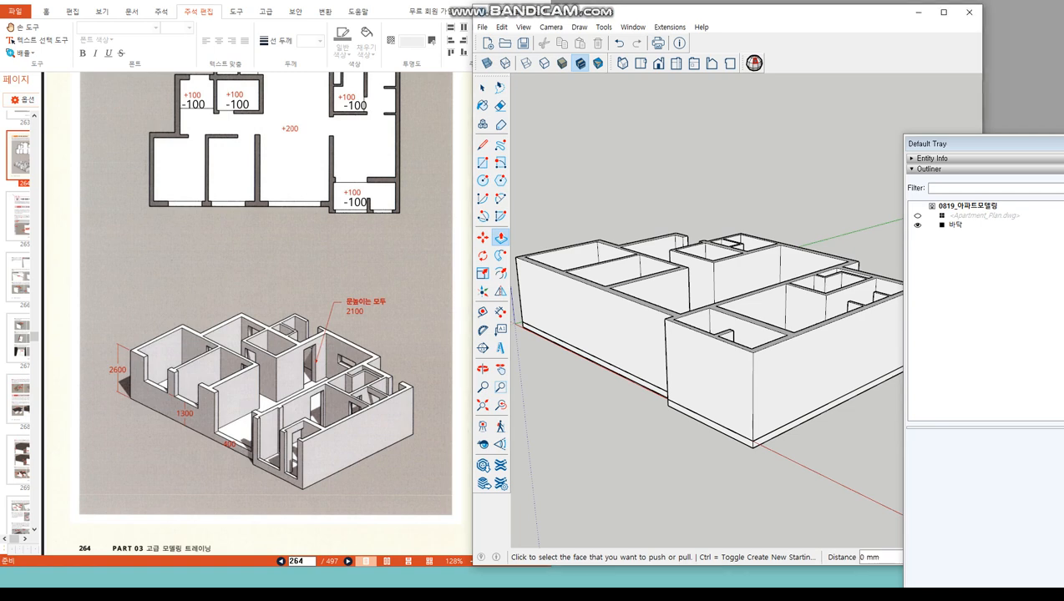
pyautogui.press('space')
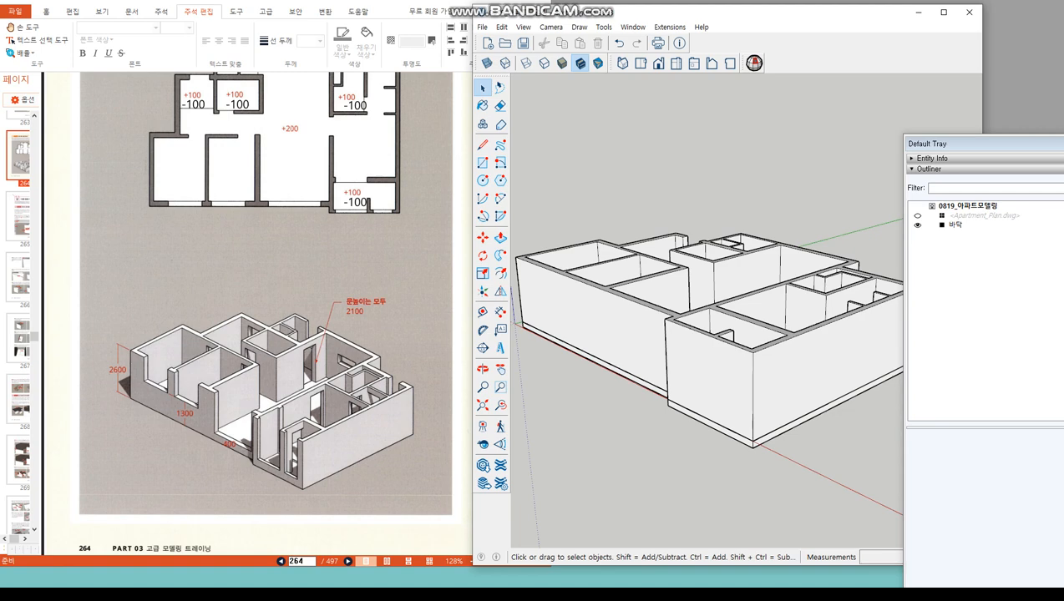
pyautogui.tripleClick(593, 326)
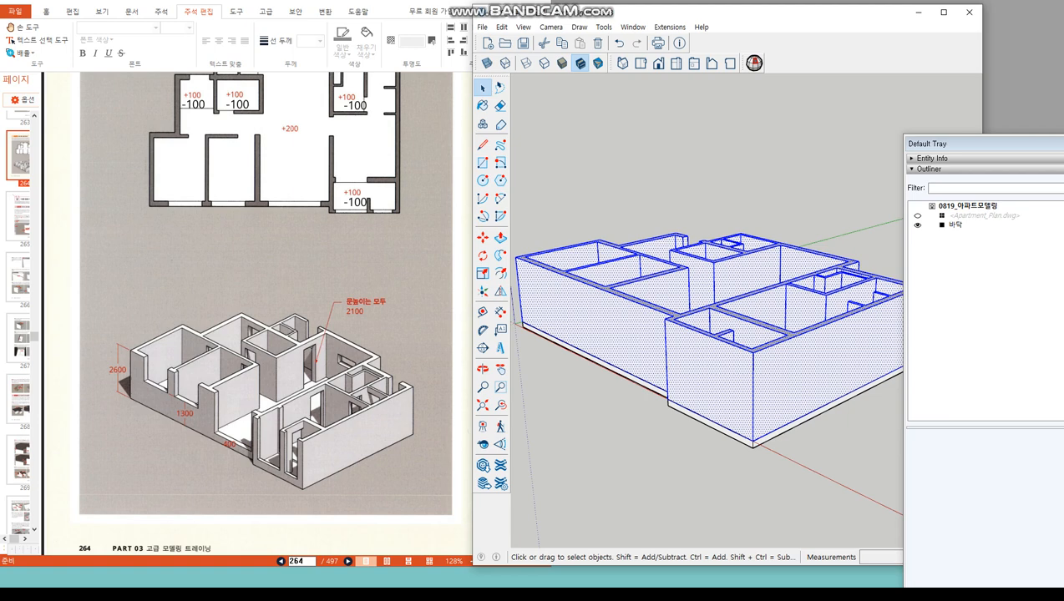
pyautogui.rightClick(634, 333)
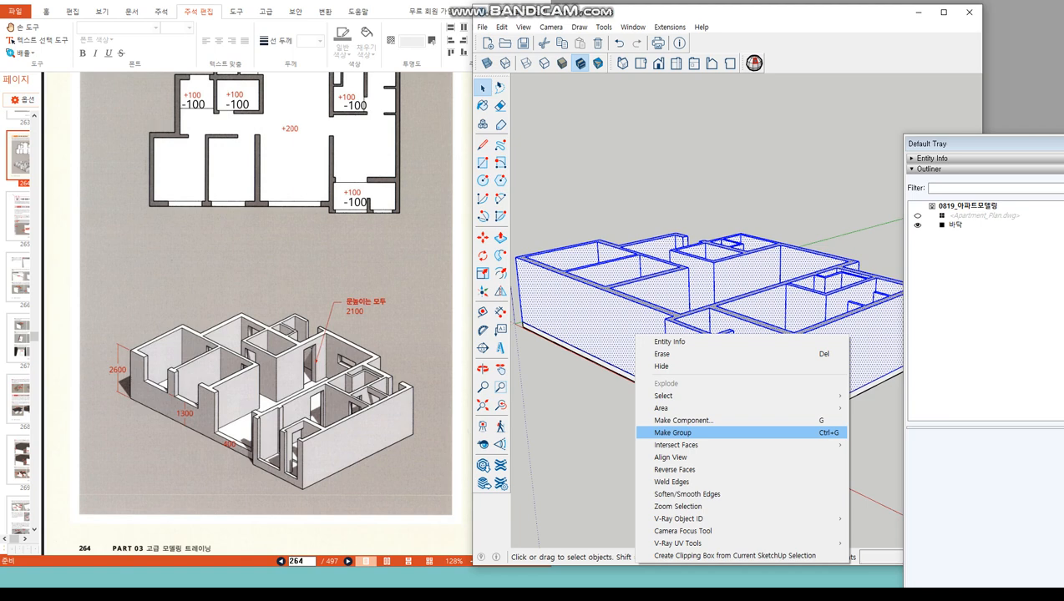
pyautogui.click(672, 433)
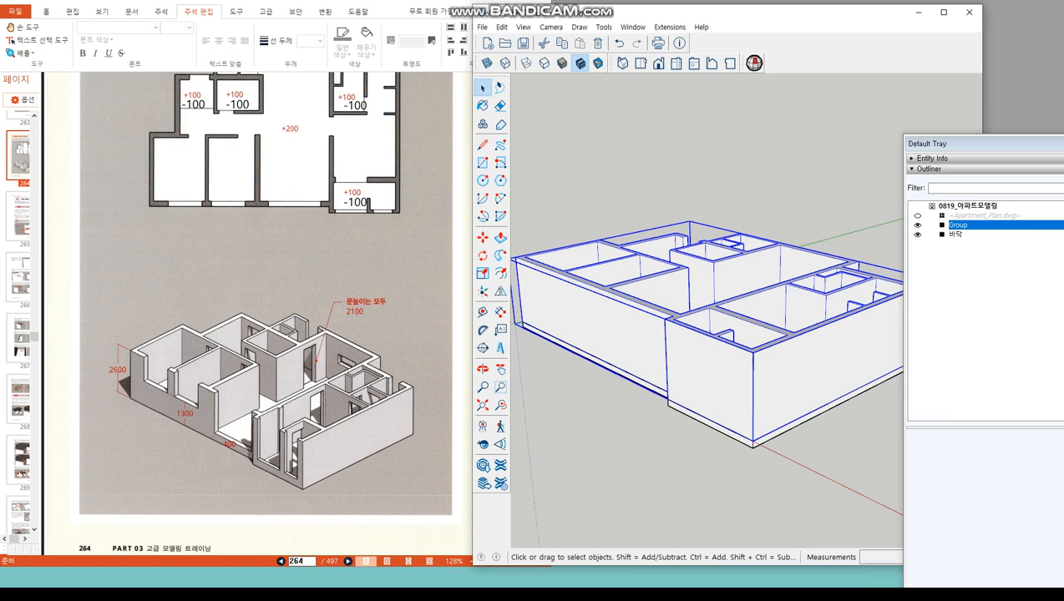
pyautogui.press('BackSpace')
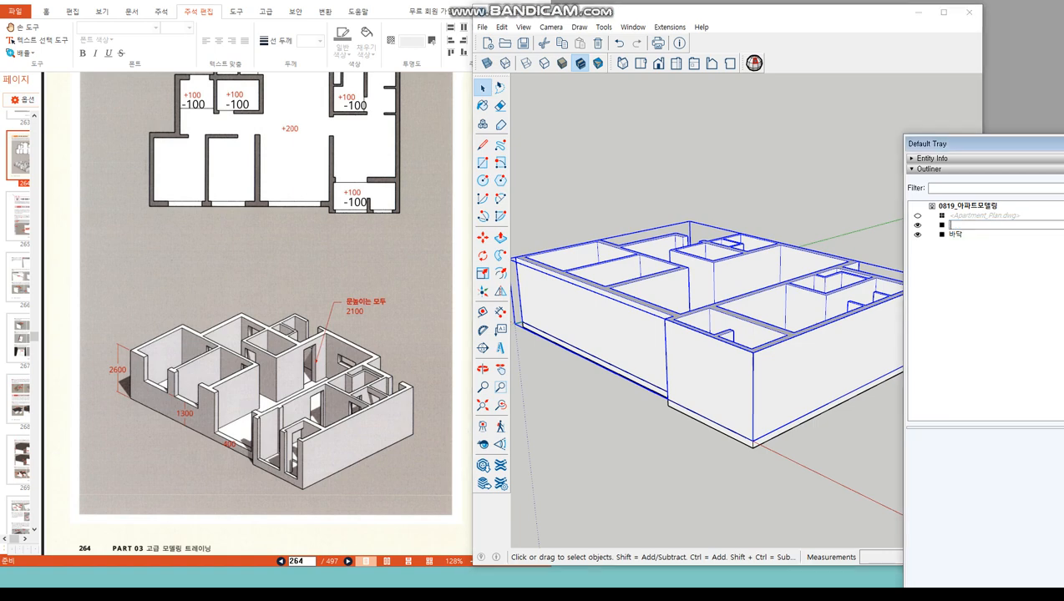
pyautogui.write('ㅂㅕㄱ')
pyautogui.press('Return')
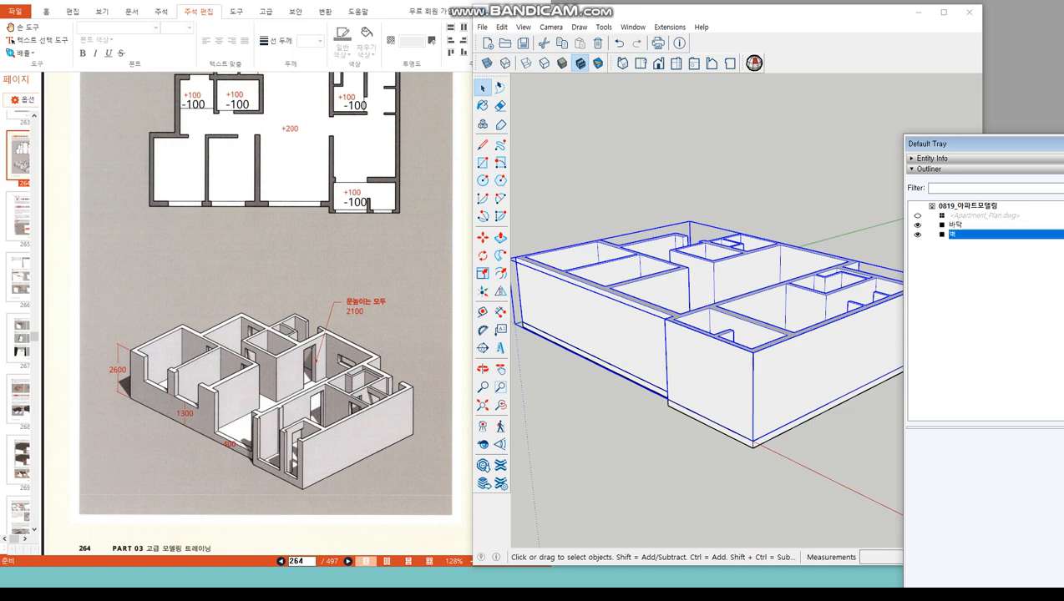
pyautogui.hotkey('ctrl', 't')
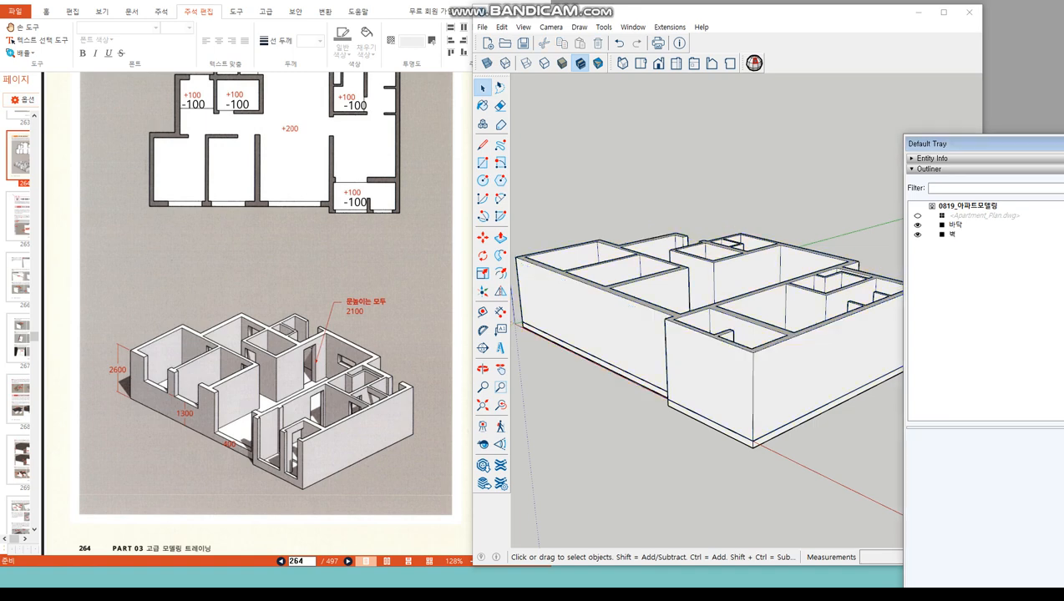
# Hide the 바닥 group and show the Apartment_Plan.dwg component
pyautogui.click(916, 225)
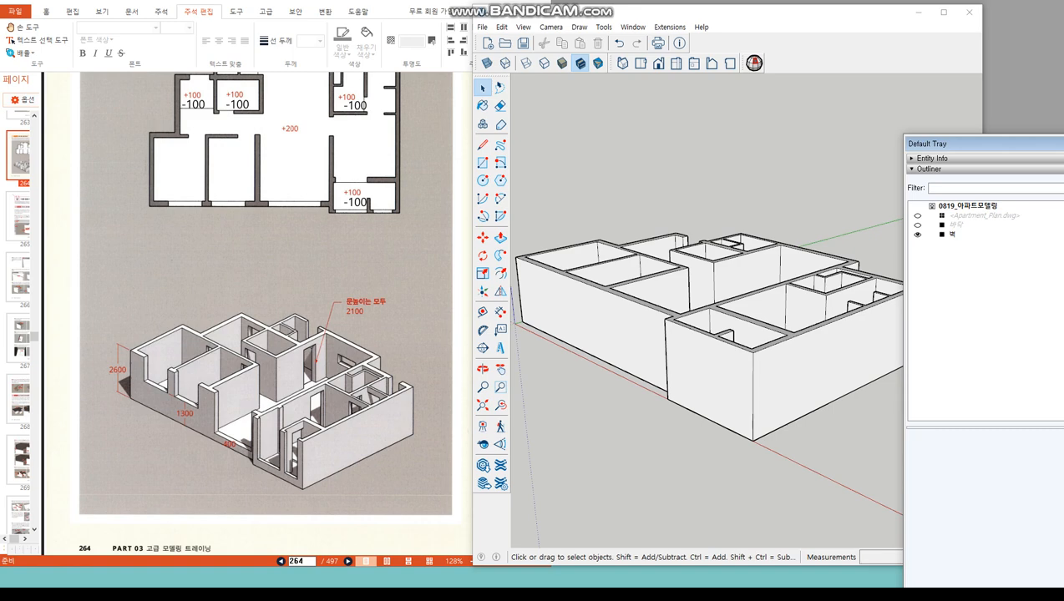
pyautogui.click(482, 368)
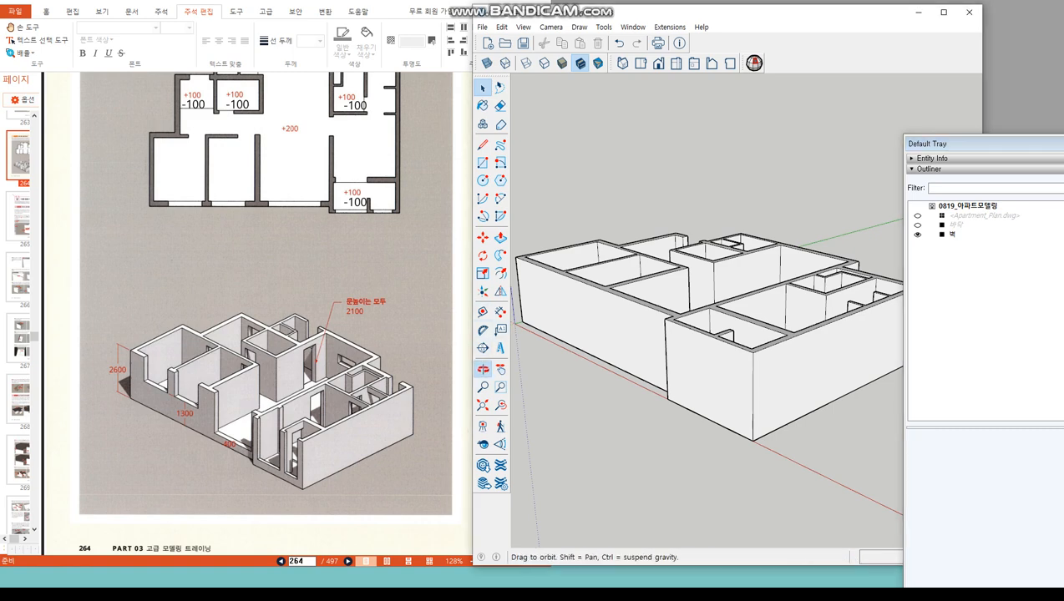
pyautogui.scroll(-1, 683, 387)
pyautogui.moveTo(683, 387)
pyautogui.mouseDown(button='middle')
pyautogui.moveTo(686, 213)
pyautogui.moveTo(719, 174)
pyautogui.moveTo(729, 178)
pyautogui.mouseUp(button='middle')
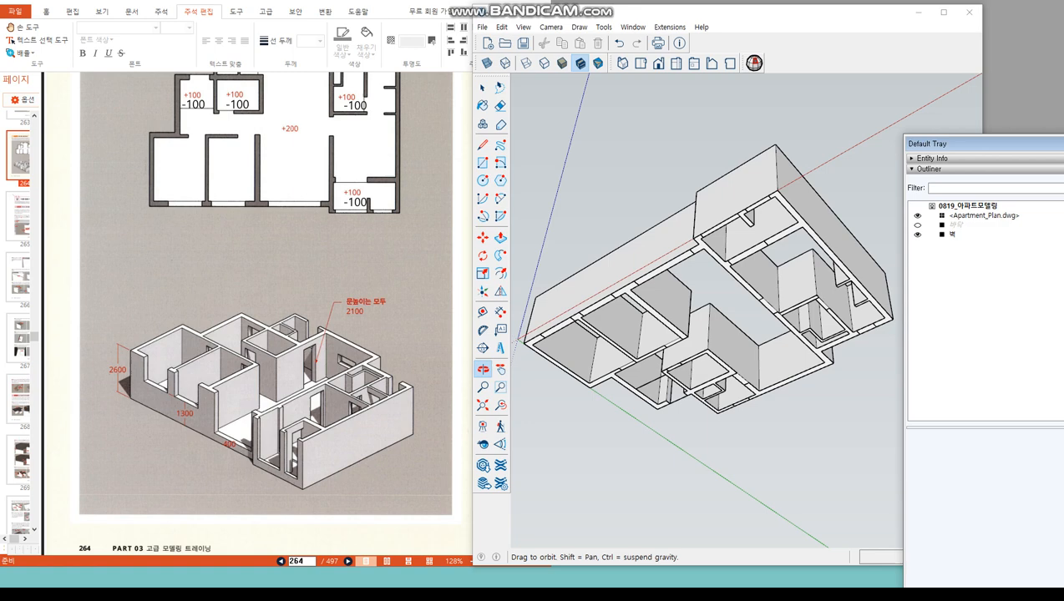
# Examine the underside of the walls, where the plan's door and window opening lines cross the wall thickness
pyautogui.moveTo(734, 321)
pyautogui.mouseDown(button='middle')
pyautogui.moveTo(741, 350)
pyautogui.moveTo(764, 298)
pyautogui.mouseUp(button='middle')
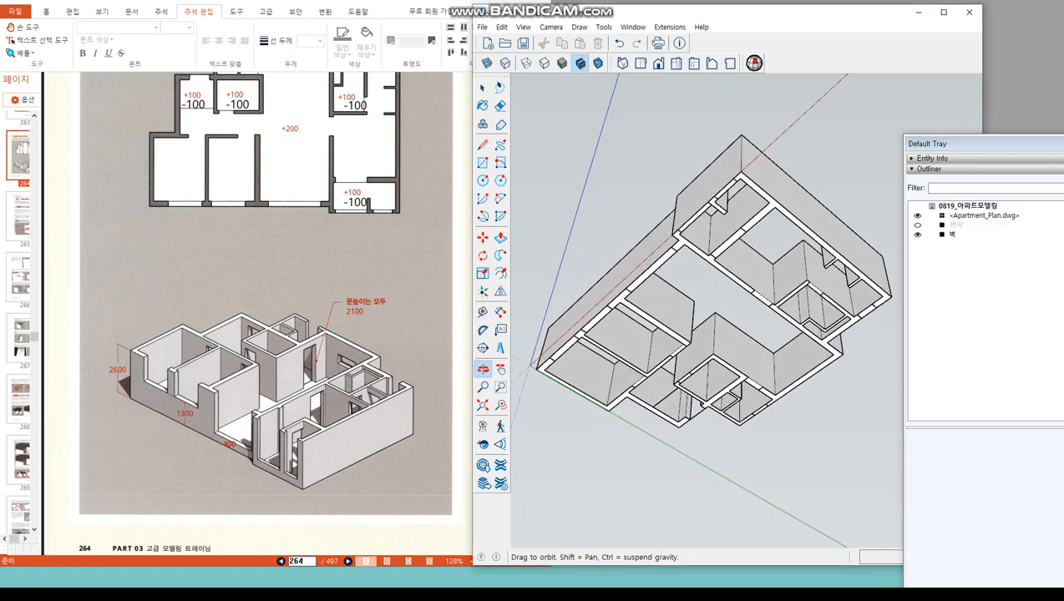
pyautogui.scroll(3, 734, 195)
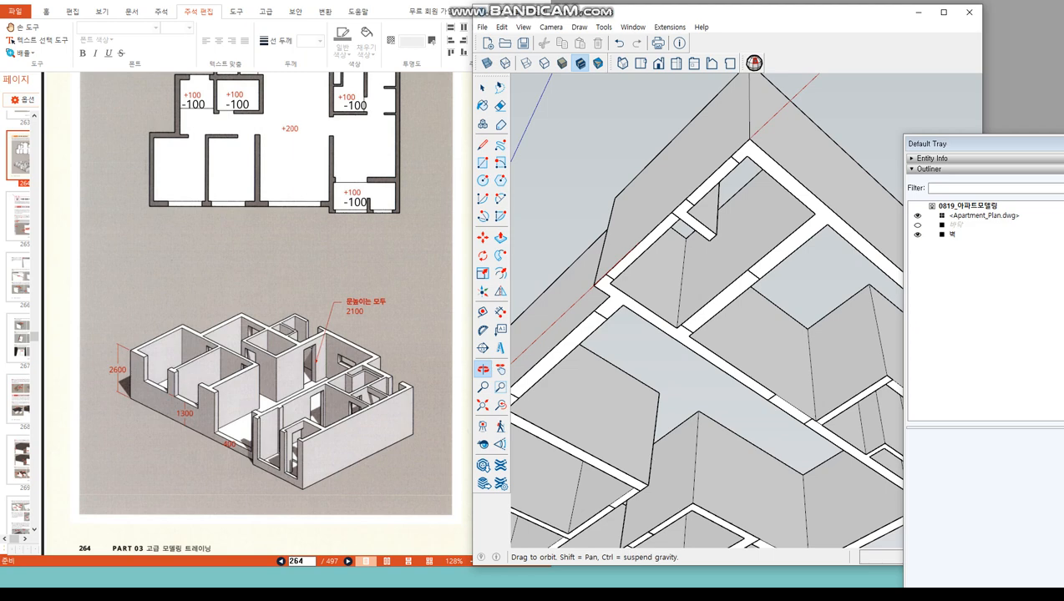
pyautogui.scroll(-3, 772, 288)
pyautogui.moveTo(773, 288); pyautogui.dragTo(797, 417, button='middle')
pyautogui.scroll(1, 752, 334)
pyautogui.scroll(-2, 752, 334)
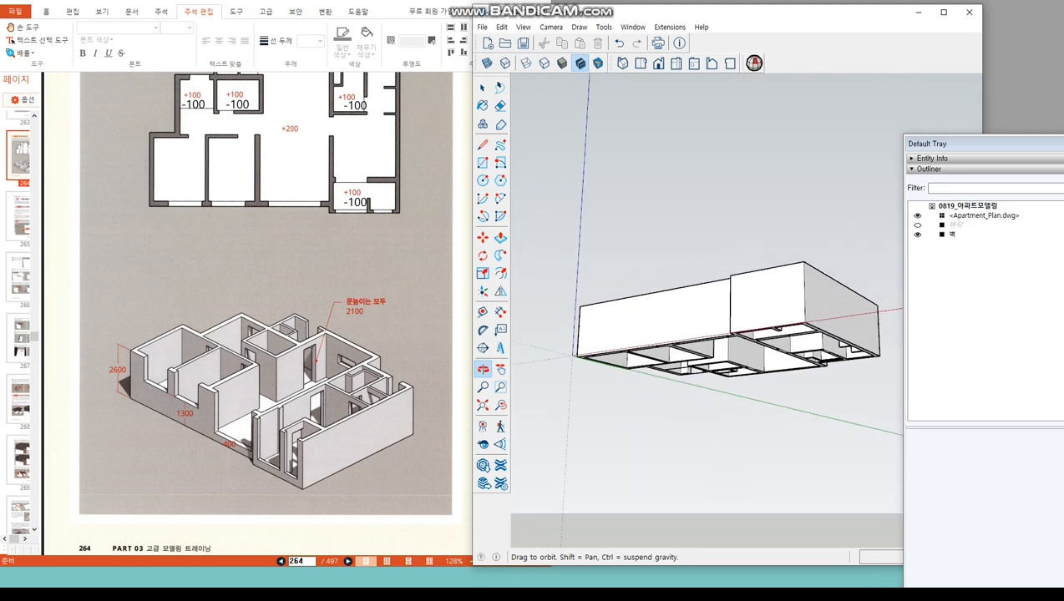
pyautogui.moveTo(752, 334); pyautogui.dragTo(802, 334, button='middle')
pyautogui.scroll(3, 643, 328)
pyautogui.moveTo(643, 328); pyautogui.dragTo(664, 221, button='middle')
pyautogui.scroll(2, 574, 259)
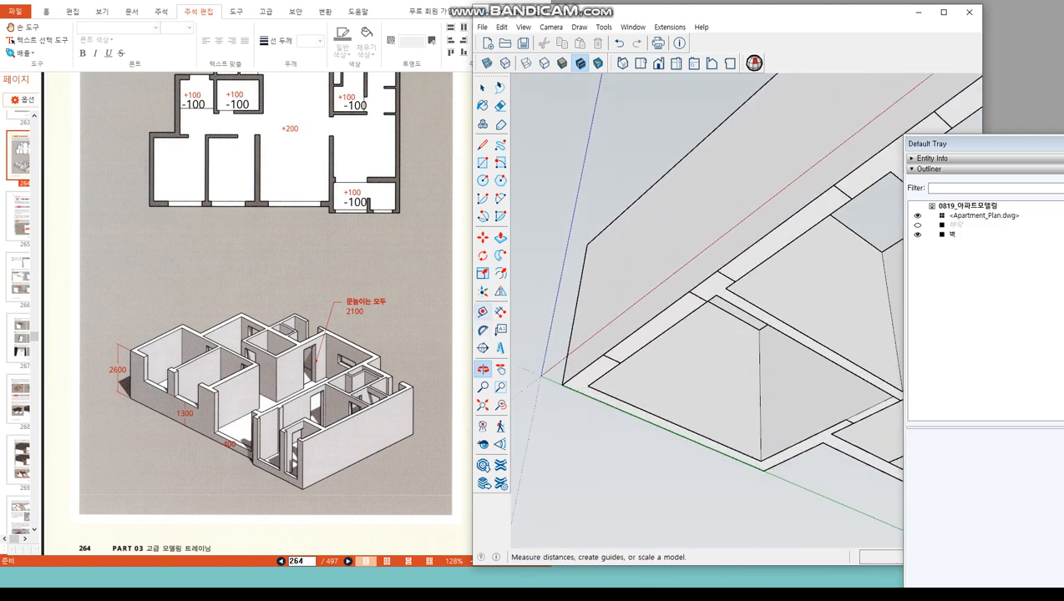
# Create a vertical guide on the long outer wall, 900 mm from its corner edge near the origin, at the plan's first opening line
pyautogui.click(482, 311)
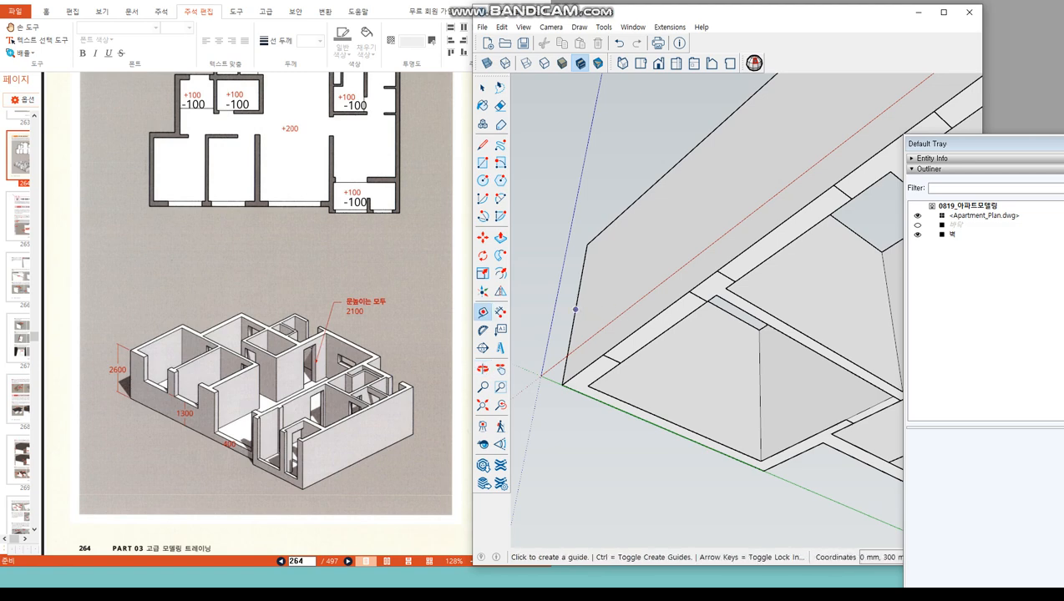
pyautogui.click(574, 310)
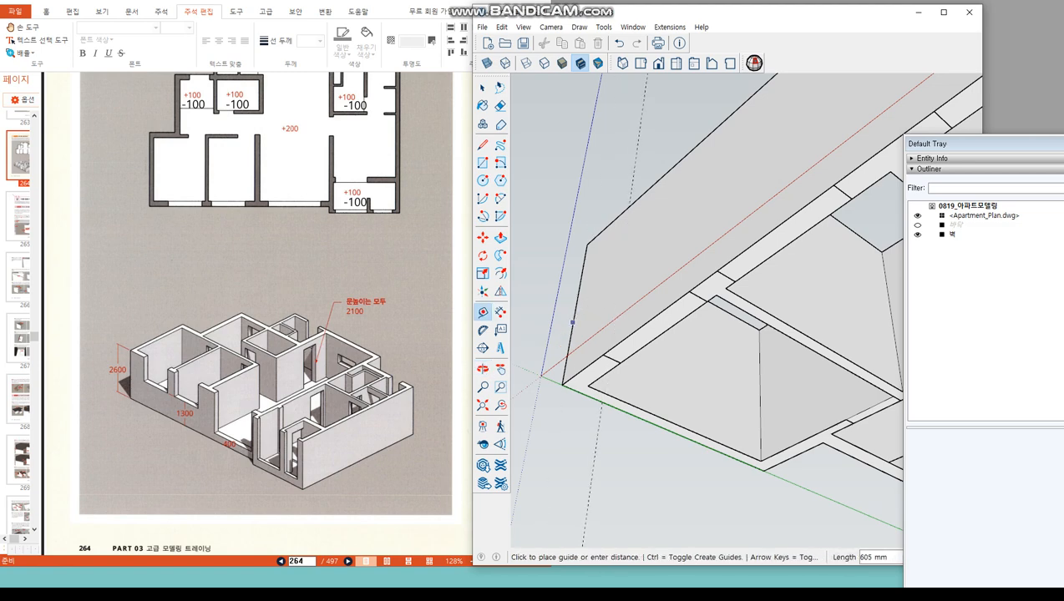
pyautogui.scroll(2, 604, 354)
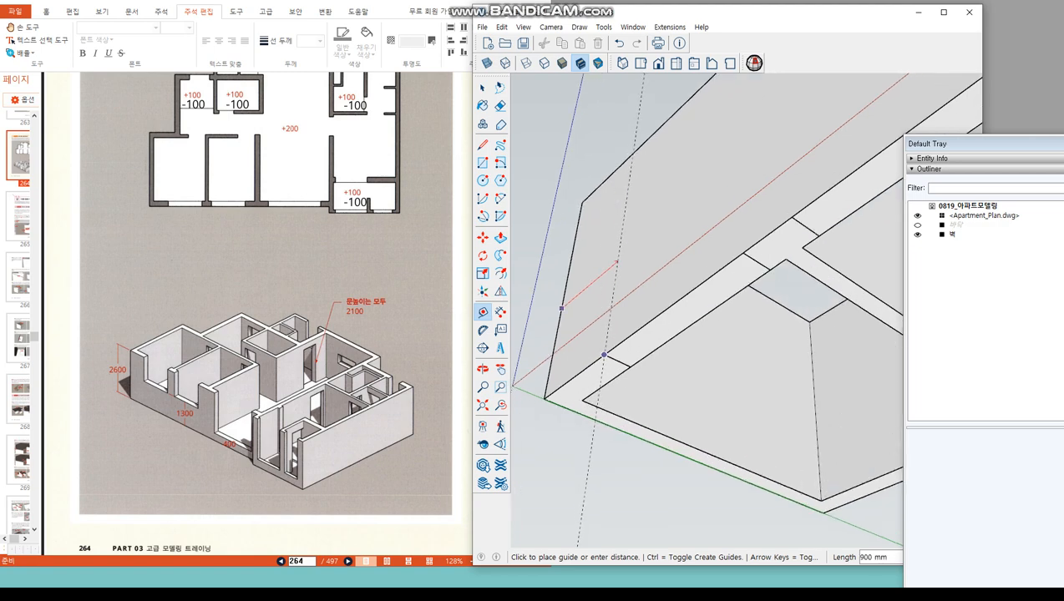
pyautogui.scroll(2, 604, 355)
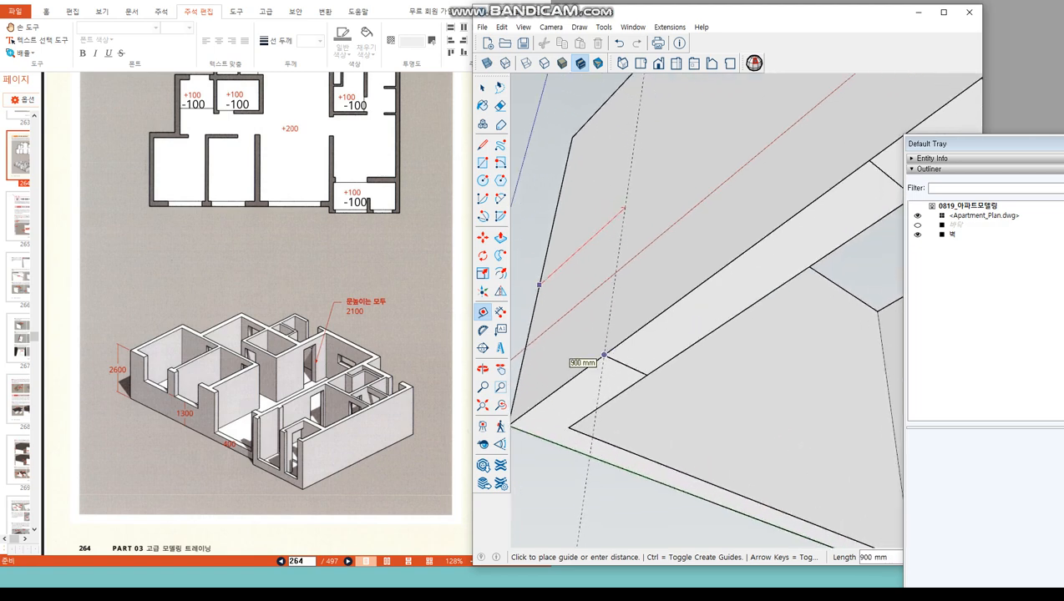
pyautogui.click(604, 355)
pyautogui.scroll(-2, 604, 356)
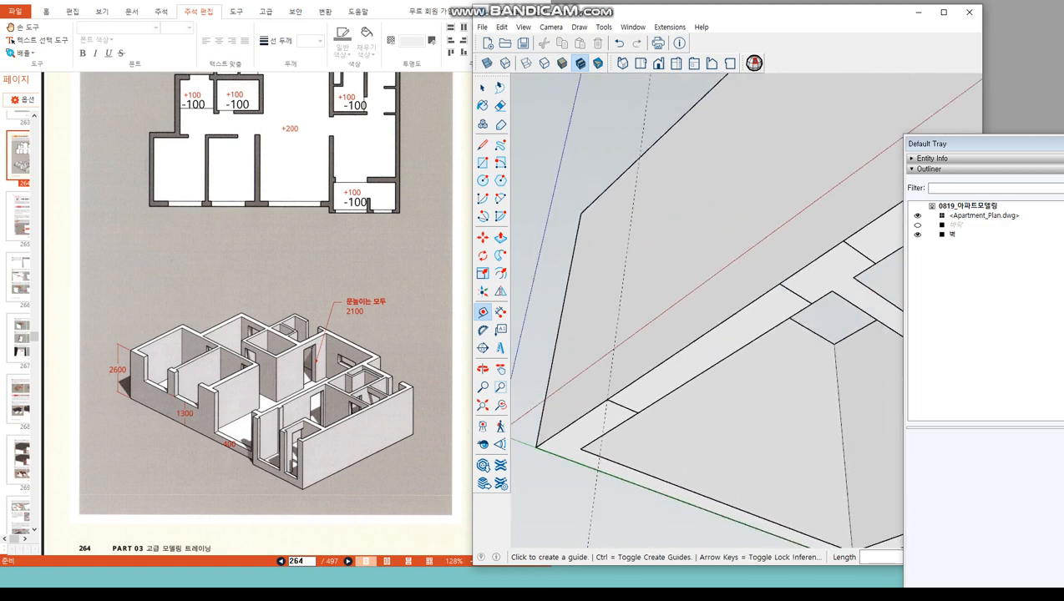
# Create a second vertical guide 2500 mm from the same corner edge, at the far end of the first opening
pyautogui.click(562, 345)
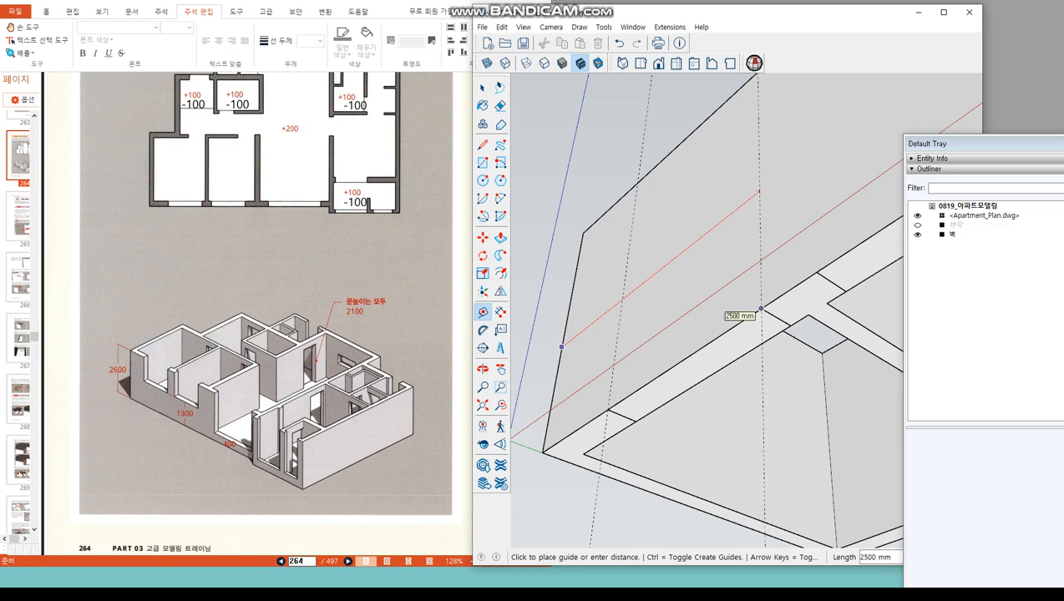
pyautogui.click(761, 308)
pyautogui.scroll(-3, 598, 359)
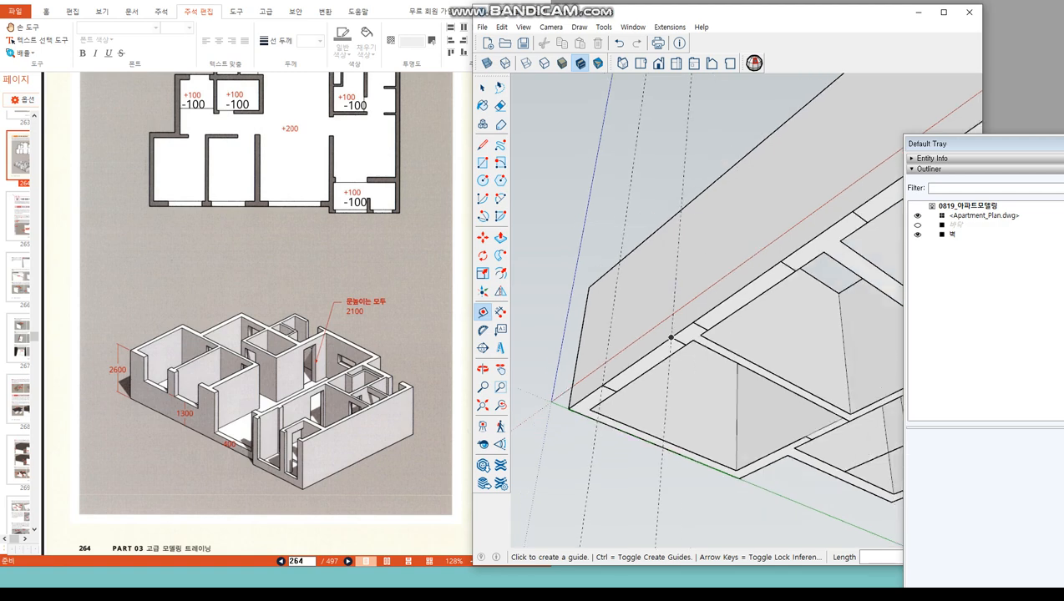
# Create vertical guides for the outer wall's second opening, one 450 mm beyond the previous guide and another 1600 mm further
pyautogui.click(671, 337)
pyautogui.scroll(2, 680, 270)
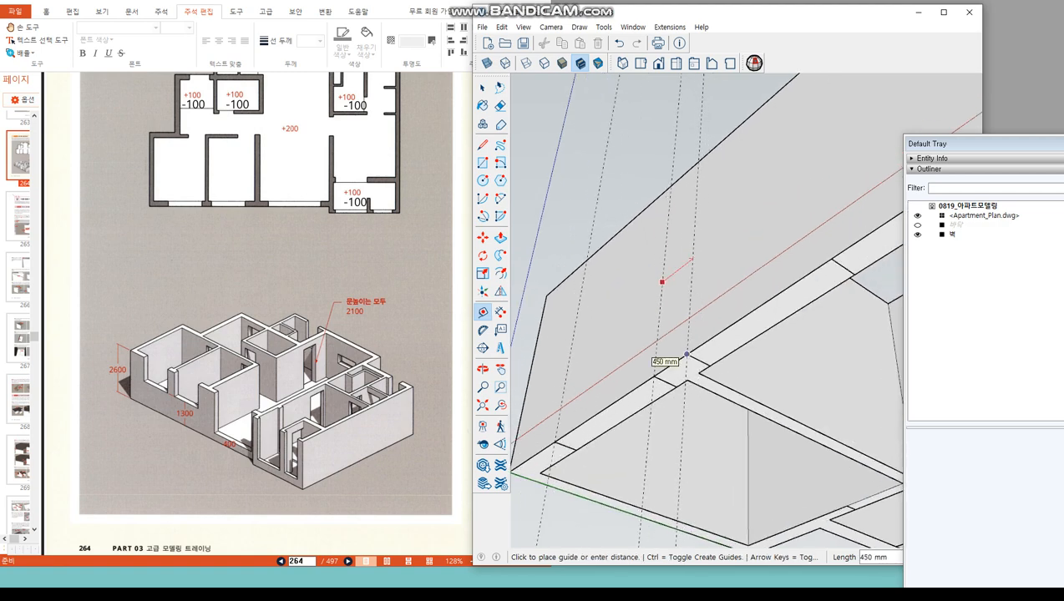
pyautogui.click(686, 355)
pyautogui.scroll(-2, 620, 376)
pyautogui.scroll(1, 733, 278)
pyautogui.scroll(1, 718, 281)
pyautogui.click(648, 290)
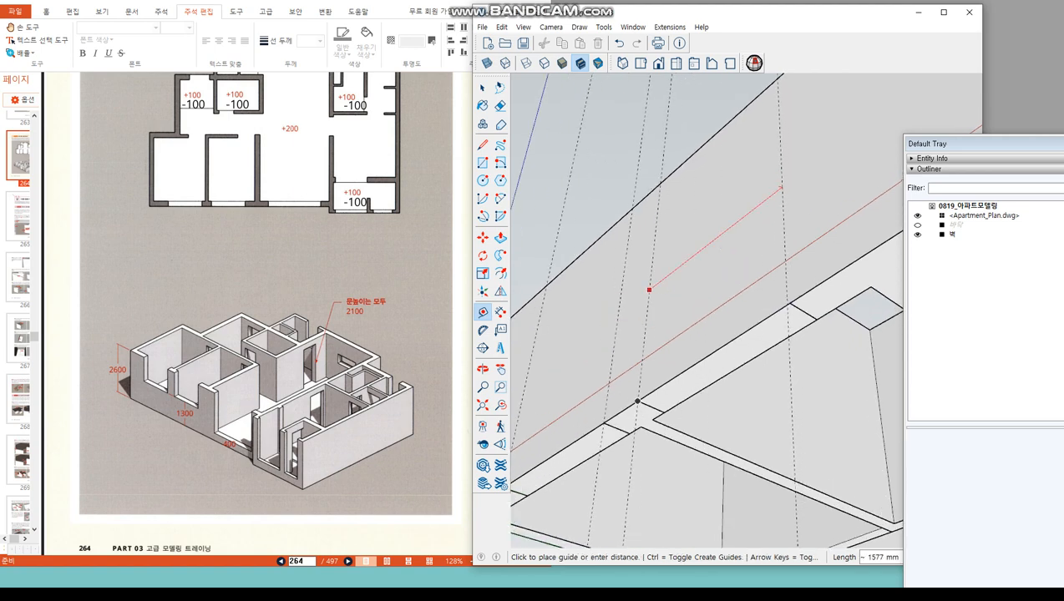
pyautogui.click(783, 188)
# Create vertical guides for the outer wall's third opening, one 1100 mm beyond the previous guide and another 2500 mm further
pyautogui.scroll(-3, 584, 338)
pyautogui.scroll(1, 715, 250)
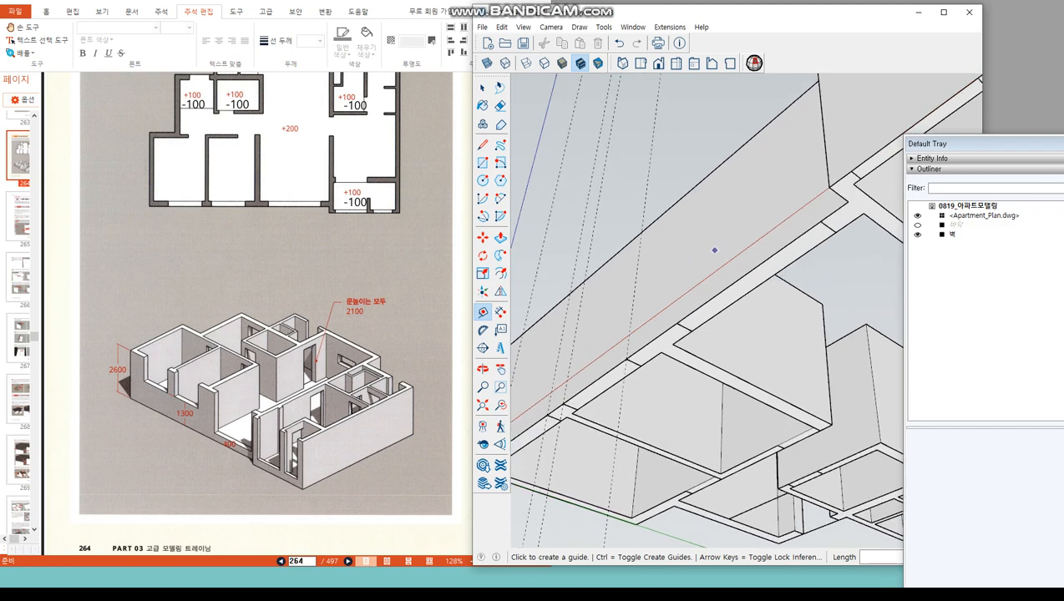
pyautogui.click(634, 288)
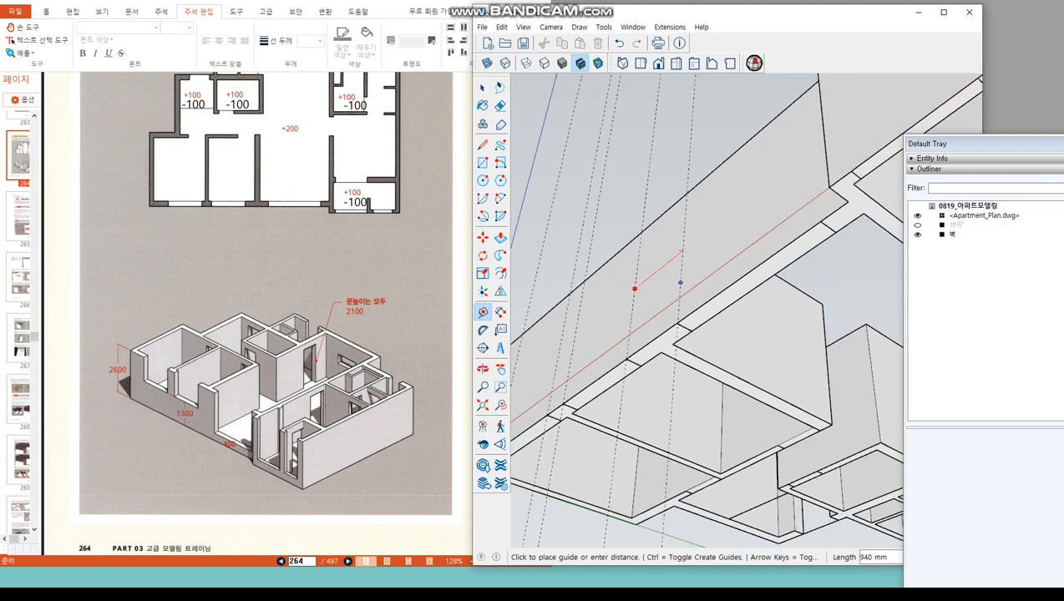
pyautogui.scroll(2, 659, 283)
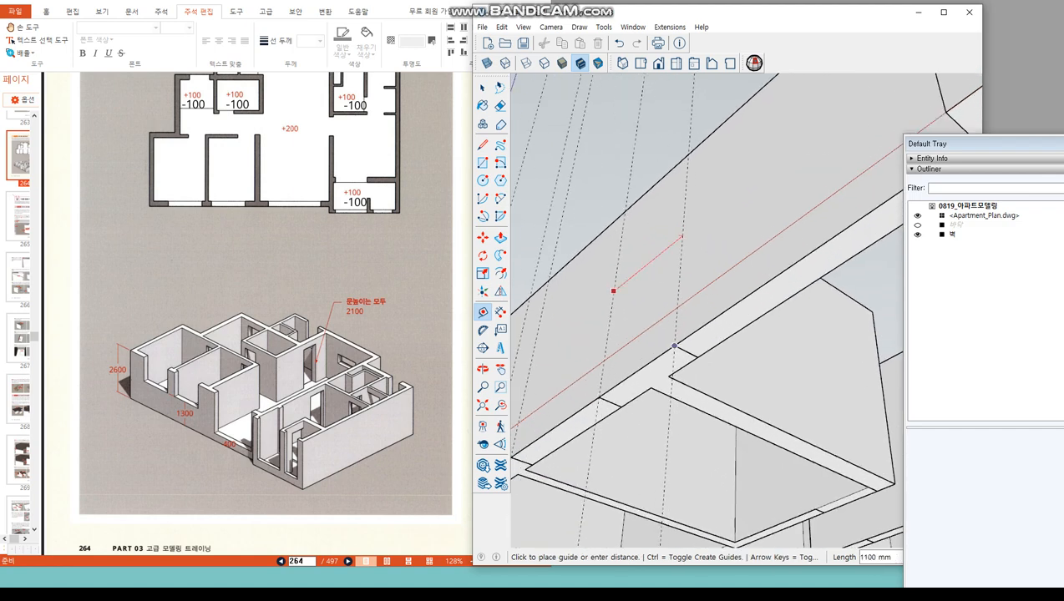
pyautogui.scroll(-3, 668, 318)
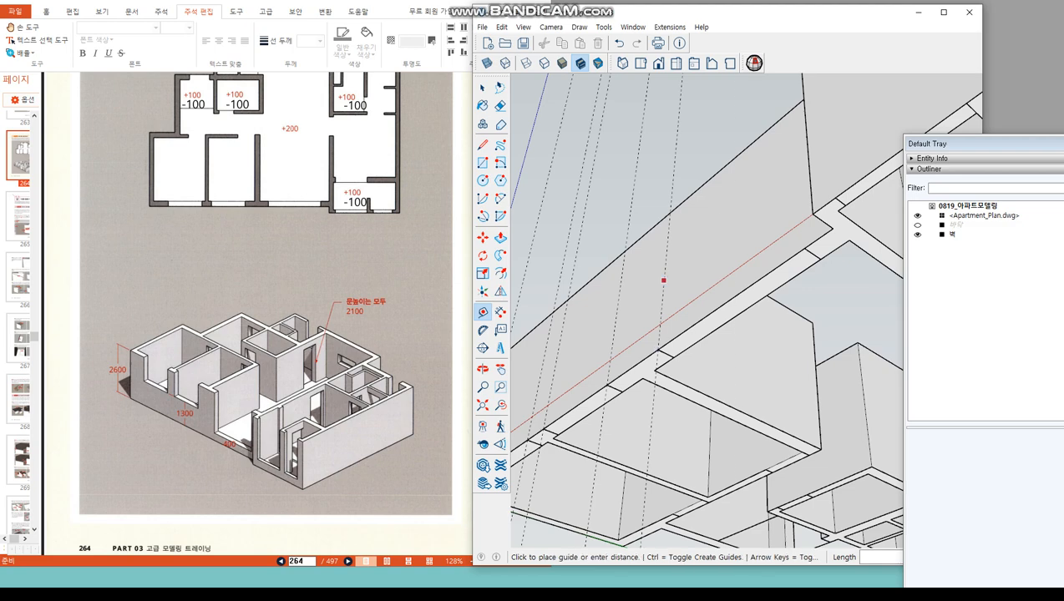
pyautogui.scroll(1, 804, 250)
pyautogui.click(803, 250)
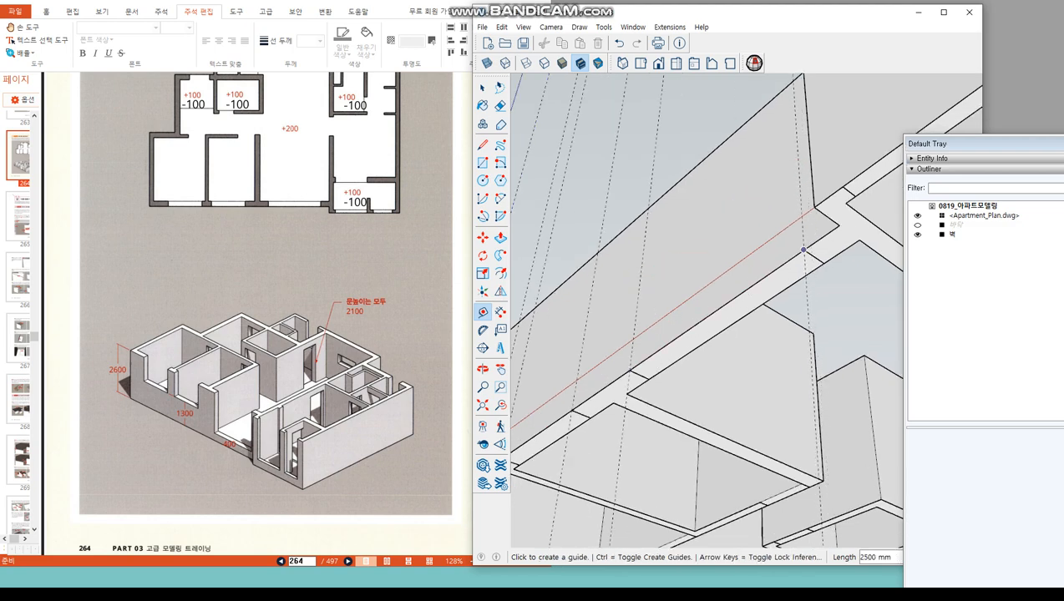
# Examine the outer face of the long wall from above and compare its base with the 바닥 group shown and hidden
pyautogui.scroll(-4, 803, 250)
pyautogui.click(482, 369)
pyautogui.moveTo(751, 275); pyautogui.dragTo(668, 417)
pyautogui.moveTo(674, 279)
pyautogui.mouseDown()
pyautogui.moveTo(678, 334)
pyautogui.moveTo(785, 334)
pyautogui.moveTo(843, 359)
pyautogui.moveTo(889, 338)
pyautogui.mouseUp()
pyautogui.moveTo(826, 375); pyautogui.dragTo(727, 367, button='middle')
pyautogui.moveTo(839, 392); pyautogui.dragTo(706, 334, button='middle')
pyautogui.scroll(4, 598, 342)
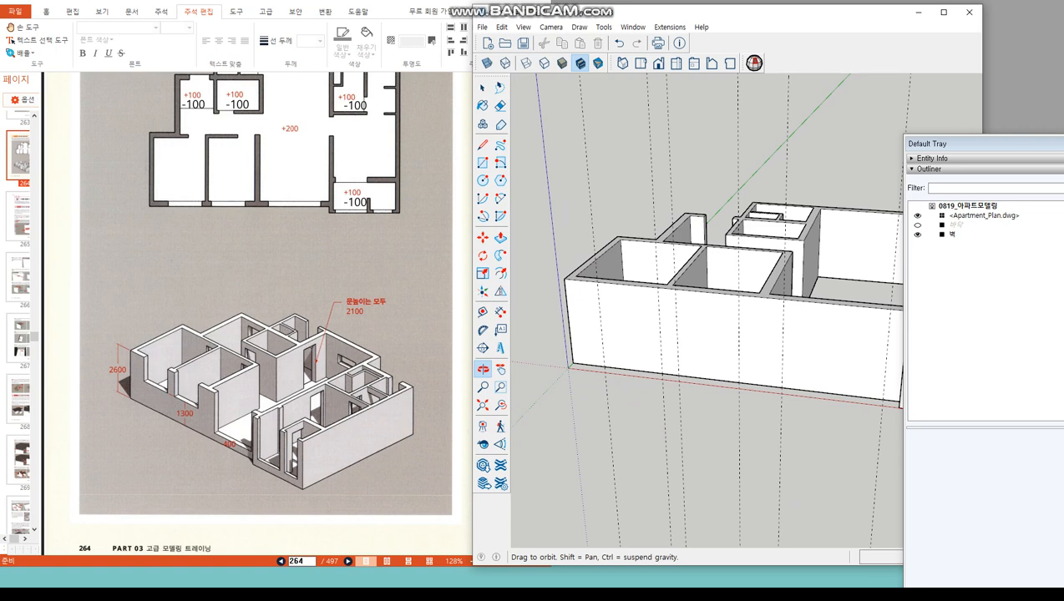
pyautogui.click(483, 87)
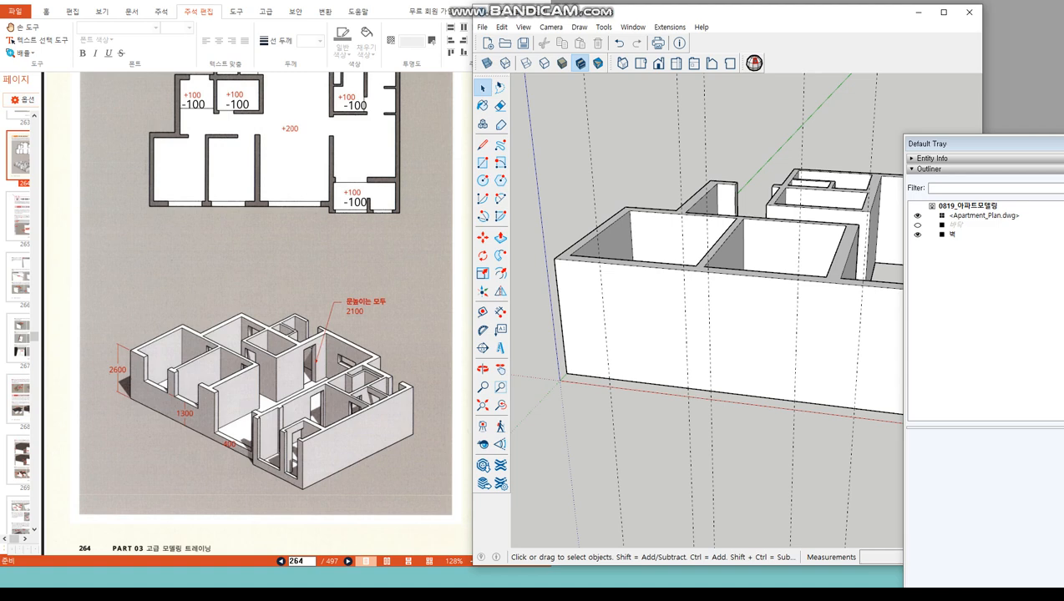
pyautogui.click(917, 225)
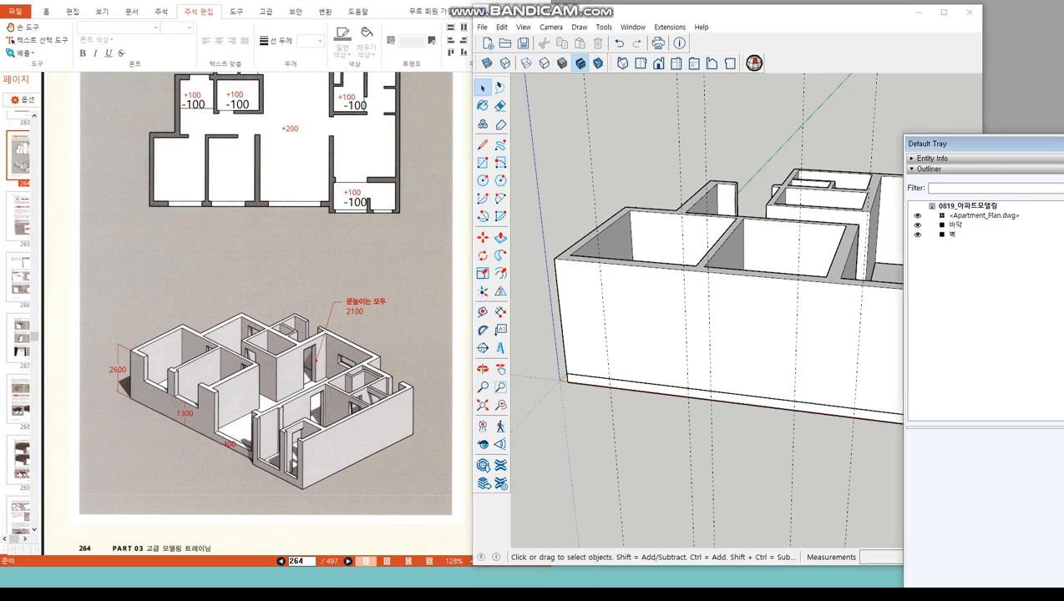
pyautogui.click(917, 224)
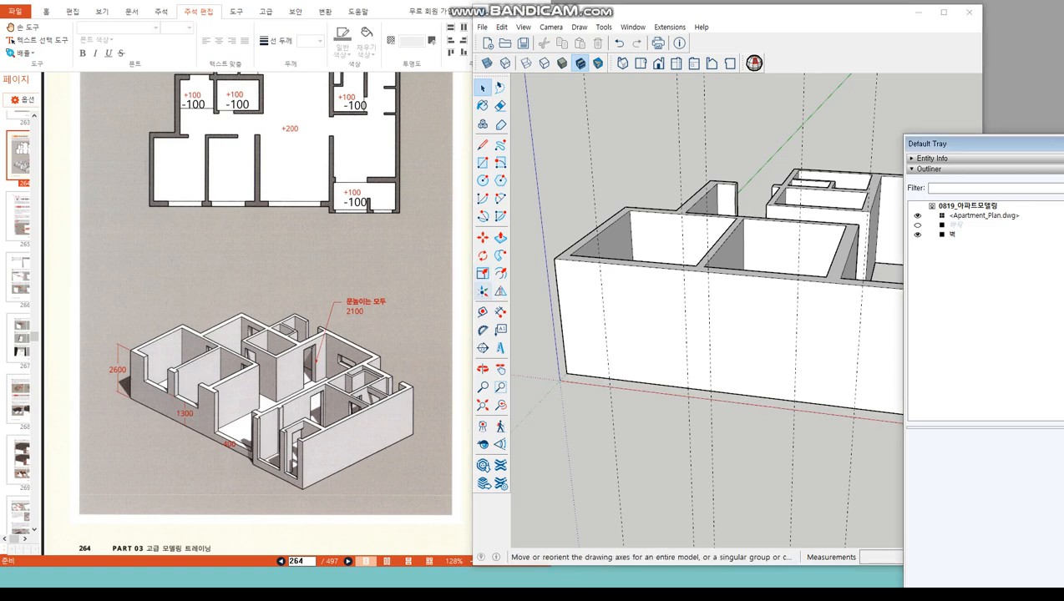
# Create a horizontal guide on the long wall's outer face, 1100 mm above its bottom edge, for the window sills
pyautogui.click(483, 312)
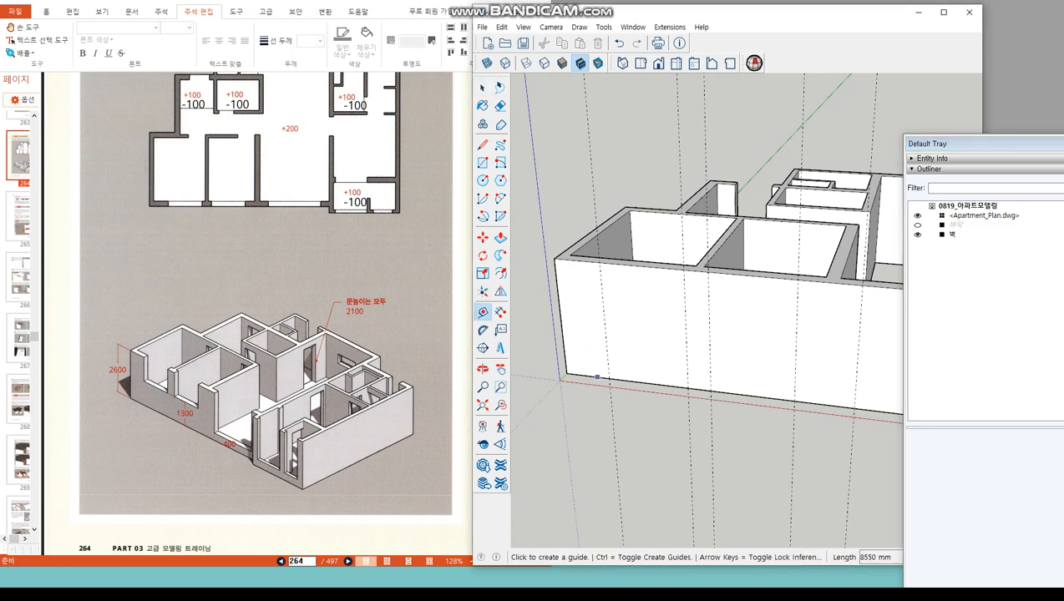
pyautogui.click(594, 376)
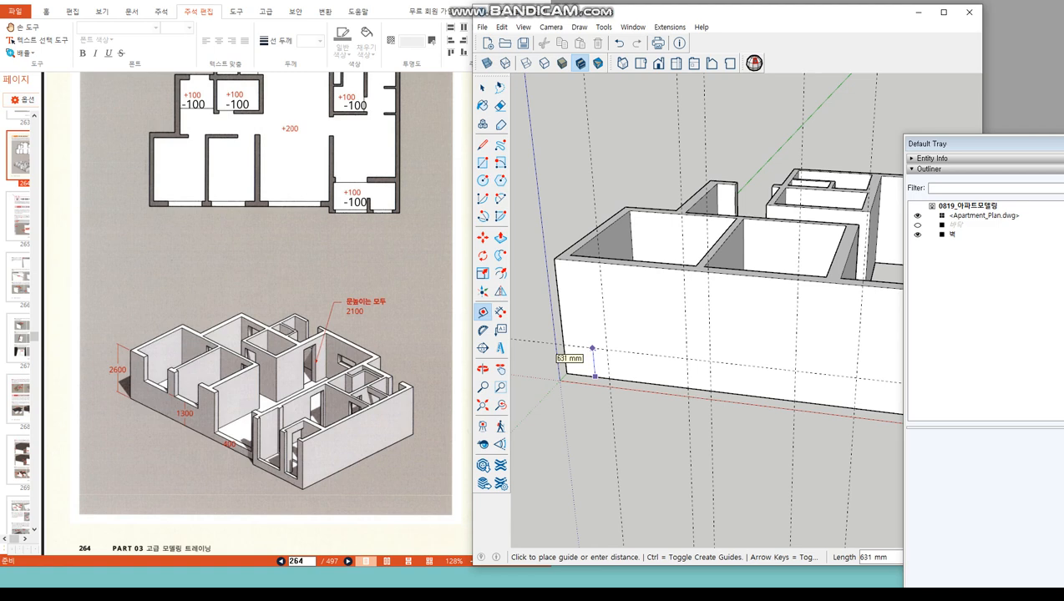
pyautogui.write('1100')
pyautogui.press('Return')
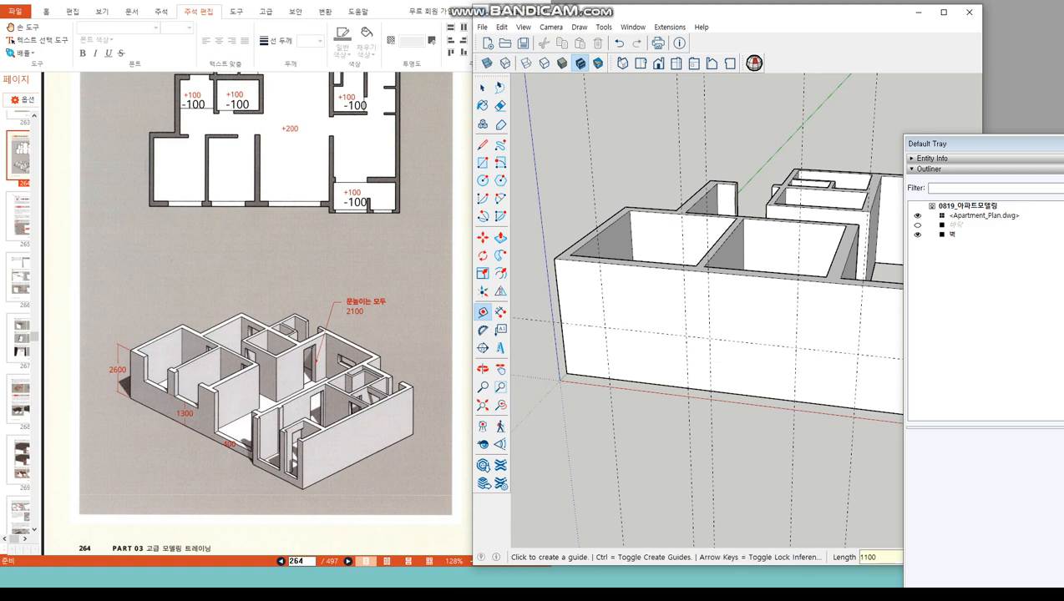
# Open the 벽 group for editing and draw a 1600 mm wide rectangle between the first two guides, from the sill guide to the wall top
pyautogui.click(483, 87)
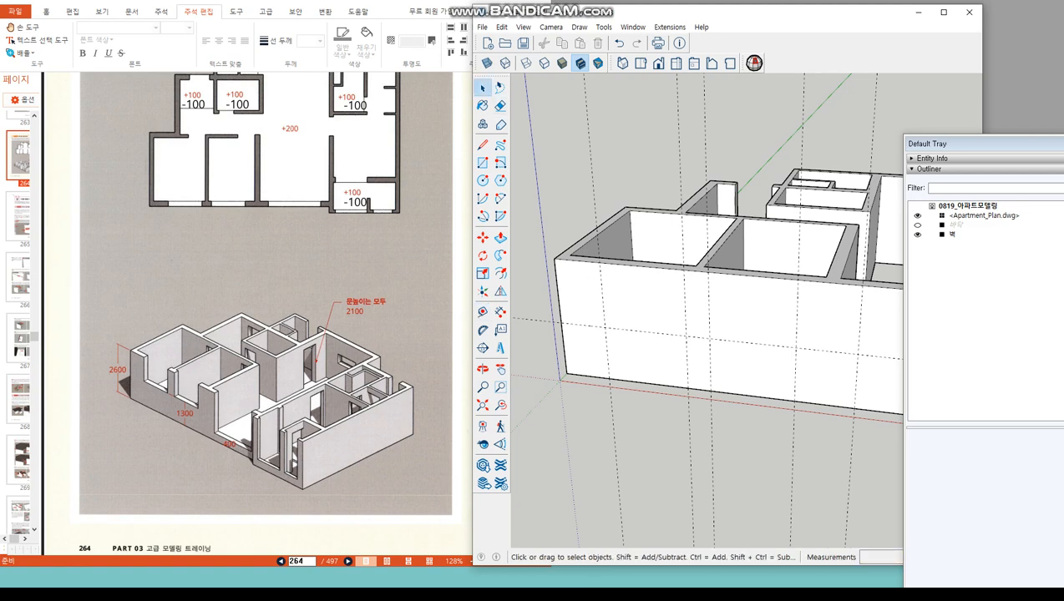
pyautogui.scroll(4, 570, 298)
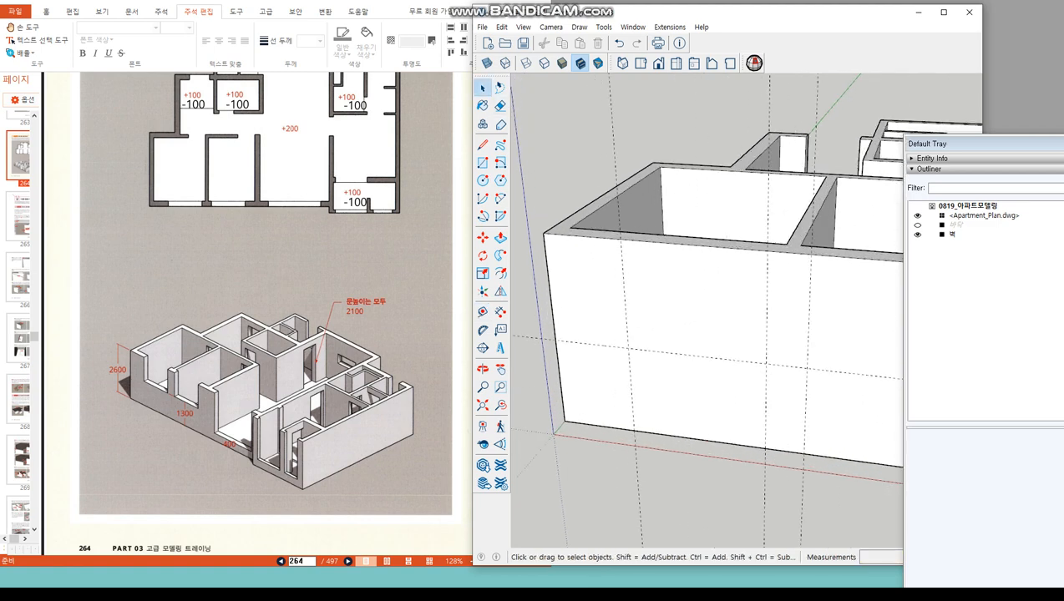
pyautogui.click(709, 317)
pyautogui.doubleClick(710, 317)
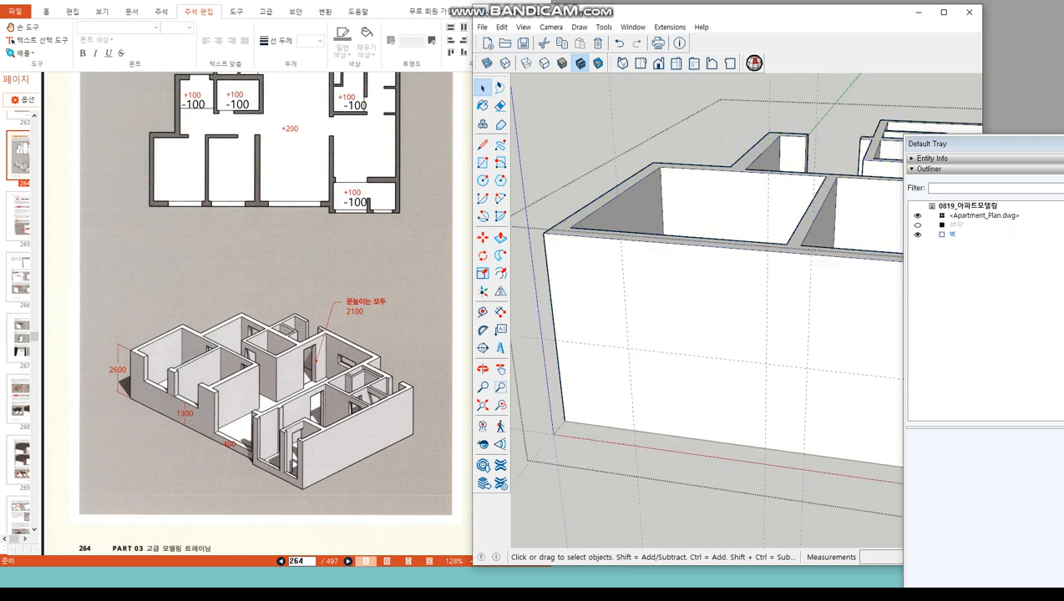
pyautogui.click(482, 163)
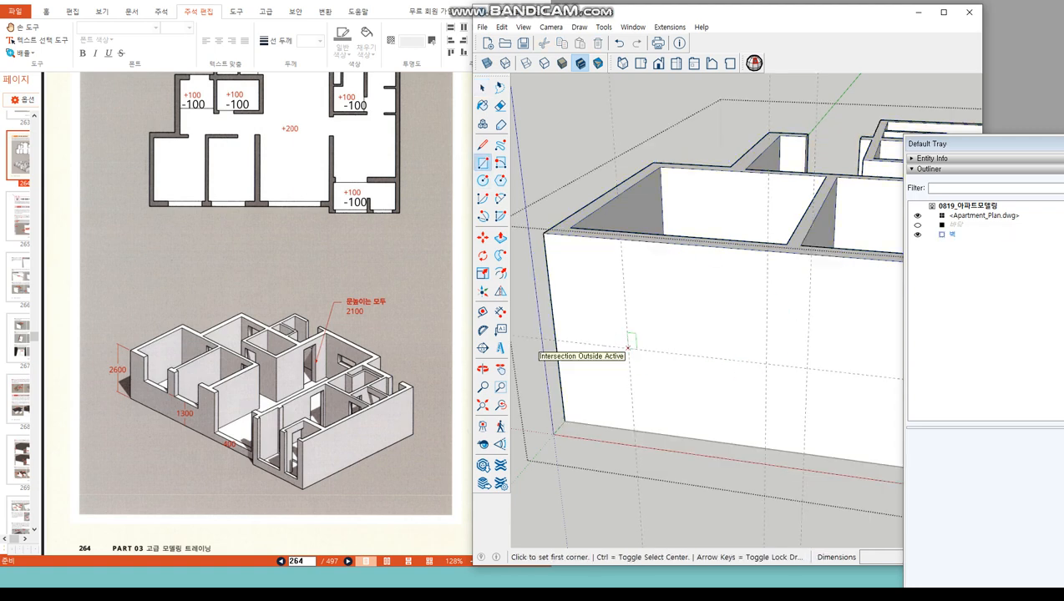
pyautogui.click(628, 347)
pyautogui.click(765, 251)
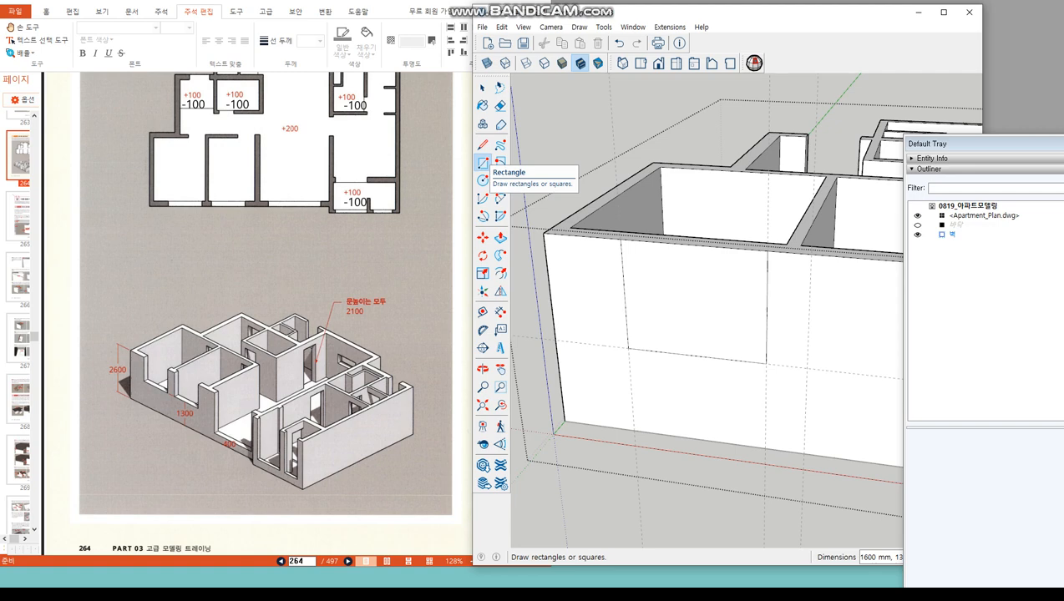
# Push the first window rectangle 250 mm through the wall to cut the opening
pyautogui.click(500, 238)
pyautogui.click(668, 309)
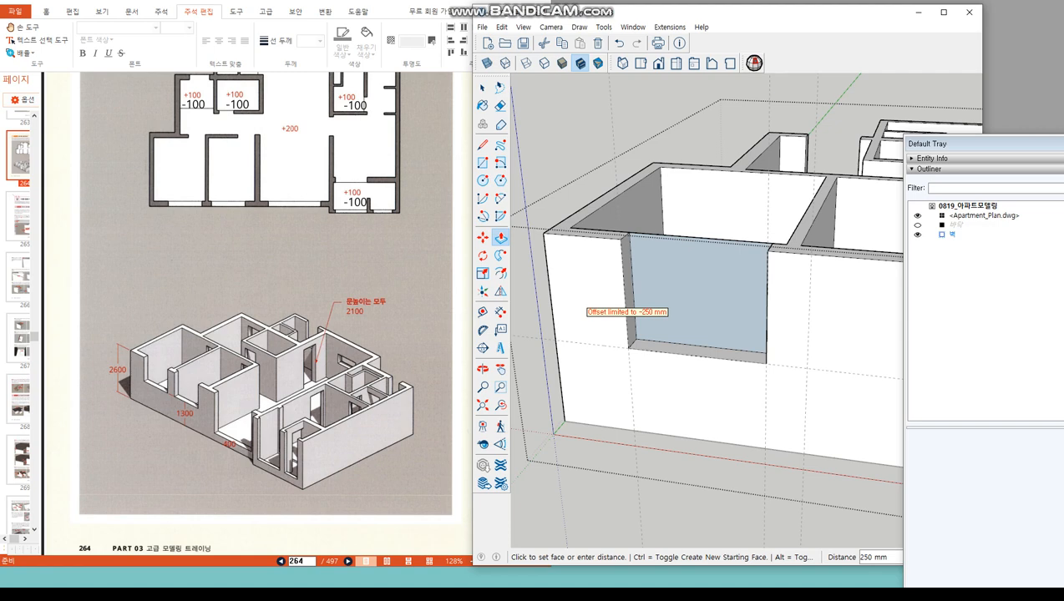
pyautogui.click(582, 297)
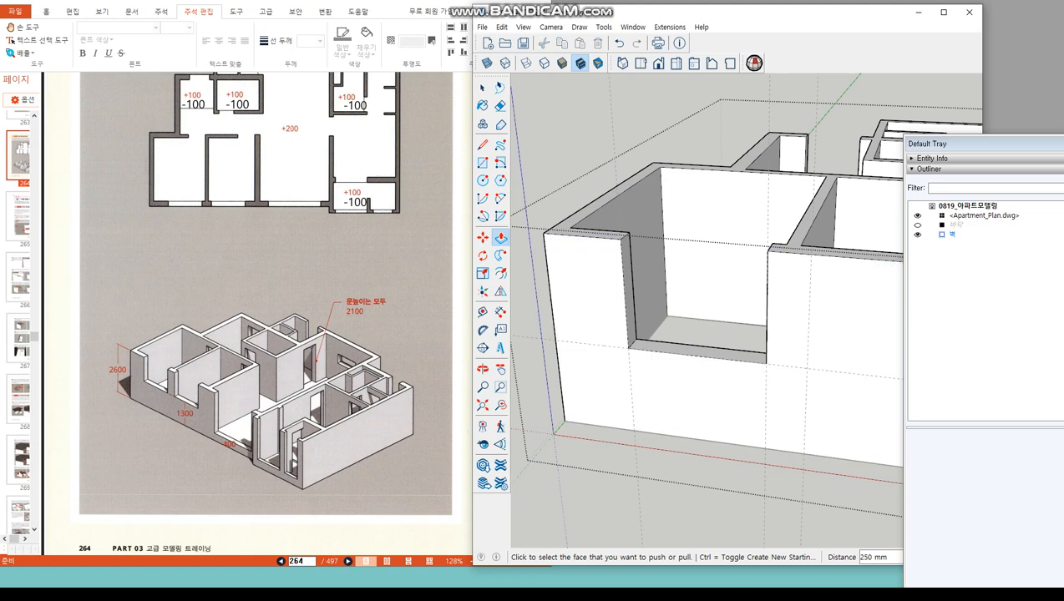
# Draw a 1600 mm wide rectangle between the third and fourth guides, from the sill guide up to the wall top
pyautogui.scroll(-2, 582, 452)
pyautogui.scroll(-2, 582, 417)
pyautogui.scroll(3, 814, 417)
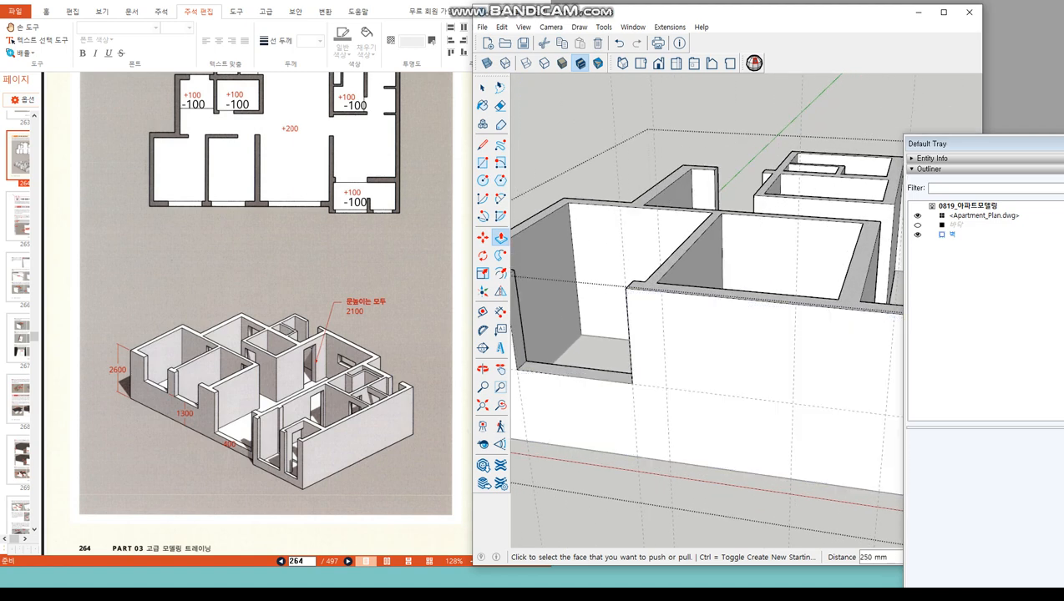
pyautogui.click(483, 87)
pyautogui.click(483, 162)
pyautogui.click(665, 388)
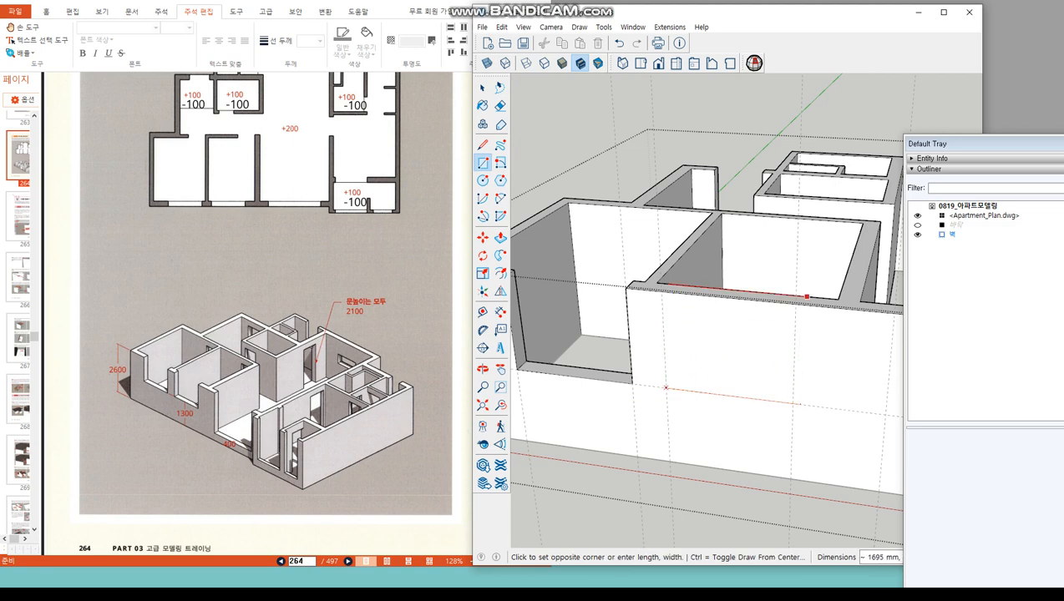
pyautogui.click(793, 306)
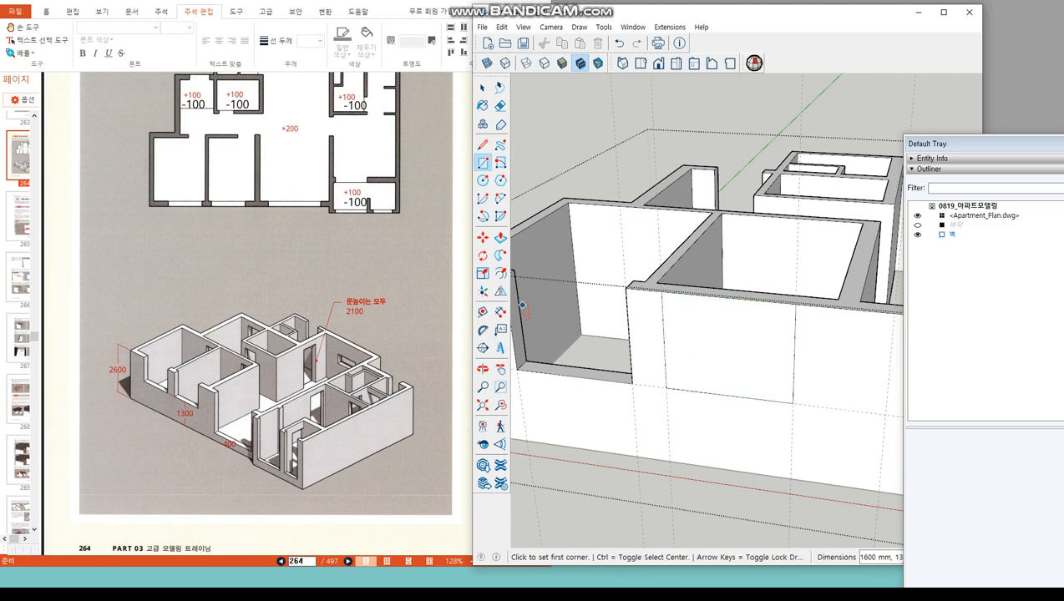
# Push the second window rectangle 250 mm through the wall to cut the opening, and close the 벽 group
pyautogui.click(482, 88)
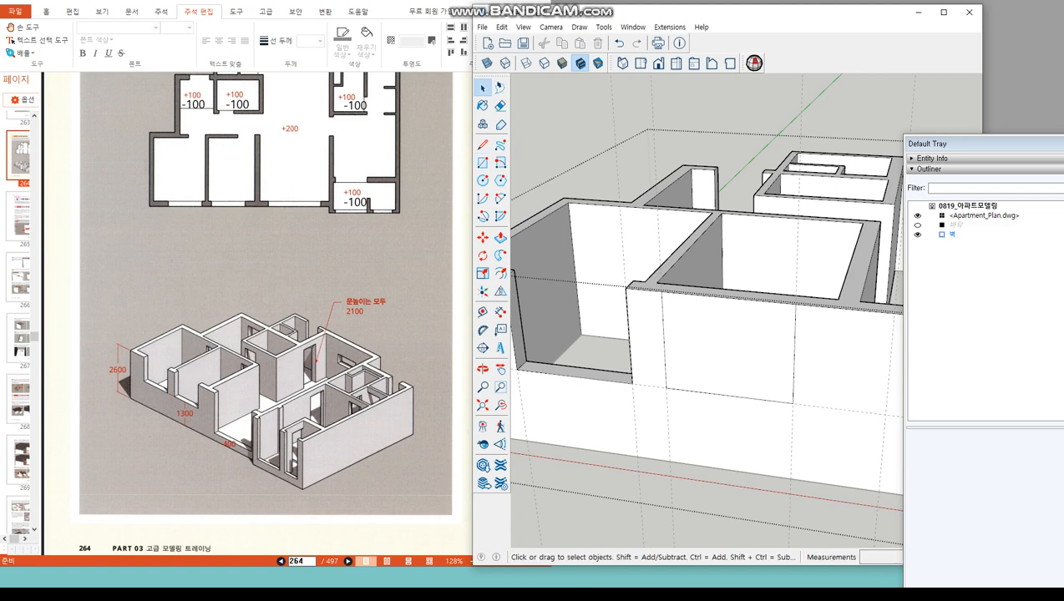
pyautogui.scroll(5, 791, 307)
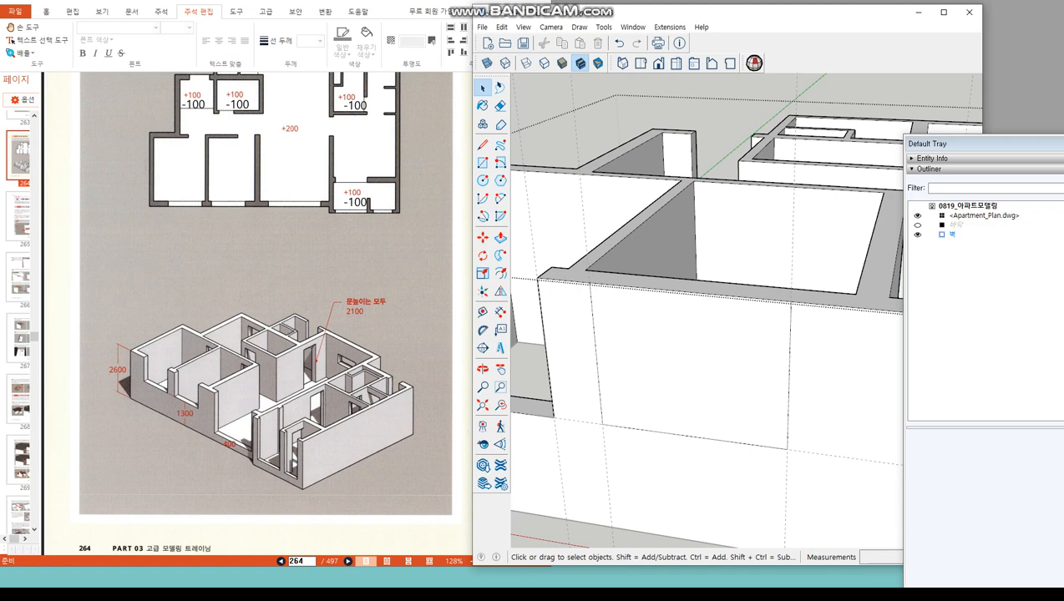
pyautogui.click(690, 367)
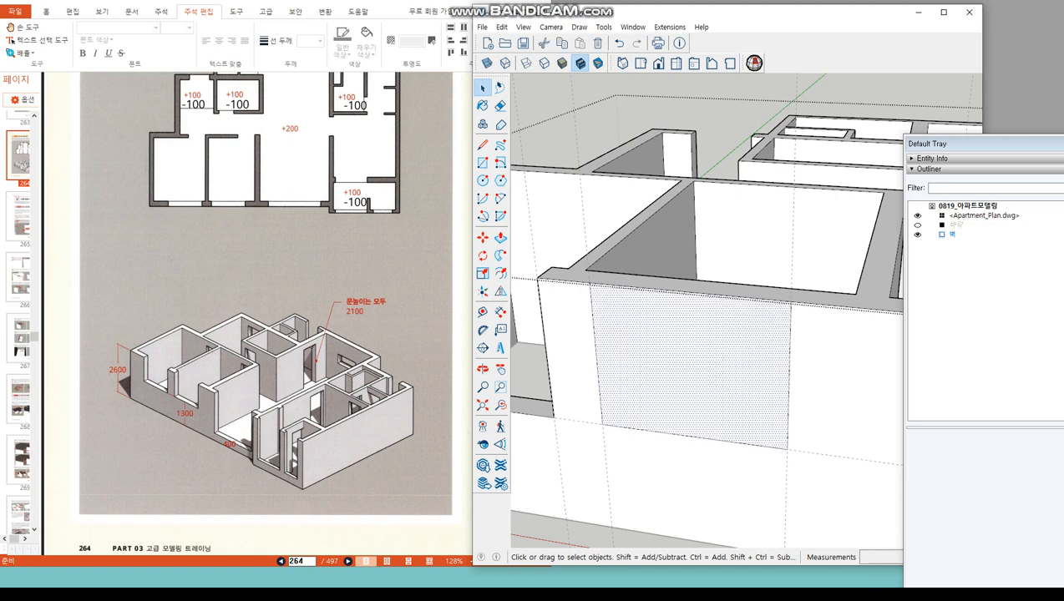
pyautogui.click(500, 237)
pyautogui.click(703, 395)
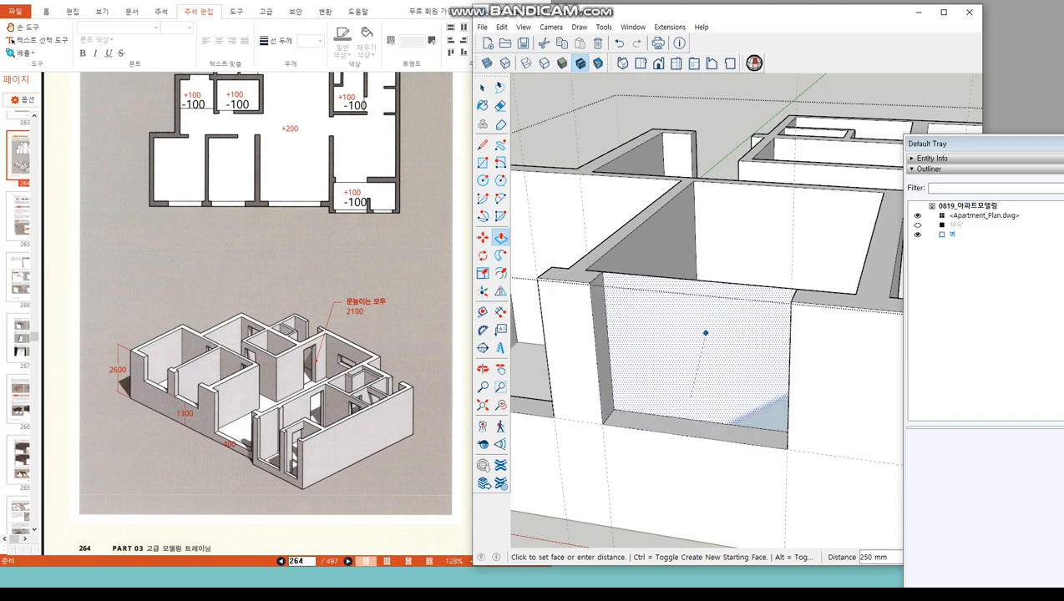
pyautogui.write('250')
pyautogui.press('Return')
pyautogui.scroll(-6, 706, 334)
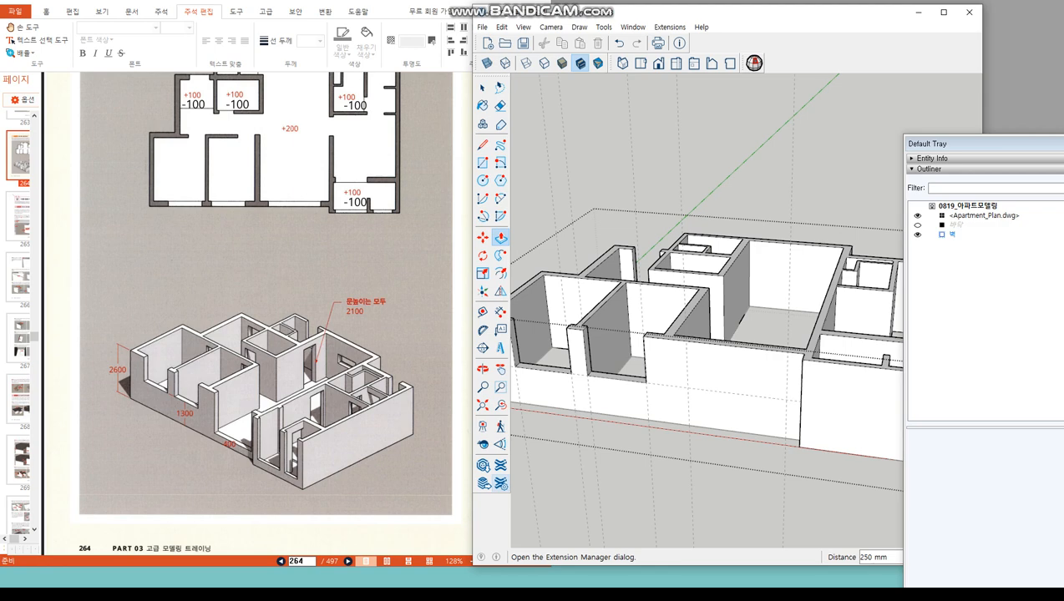
pyautogui.click(482, 88)
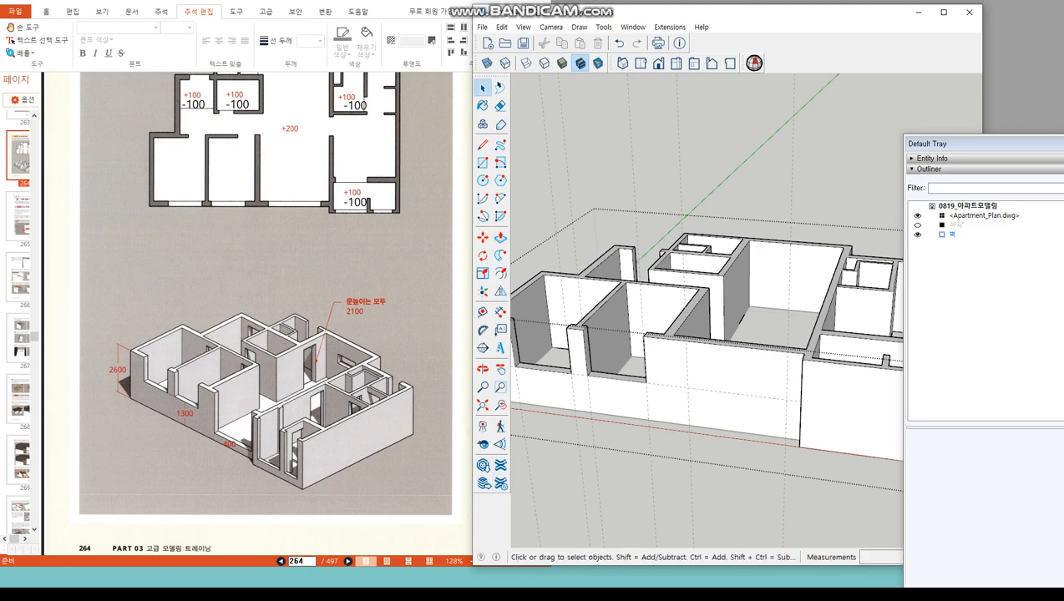
pyautogui.press('Escape')
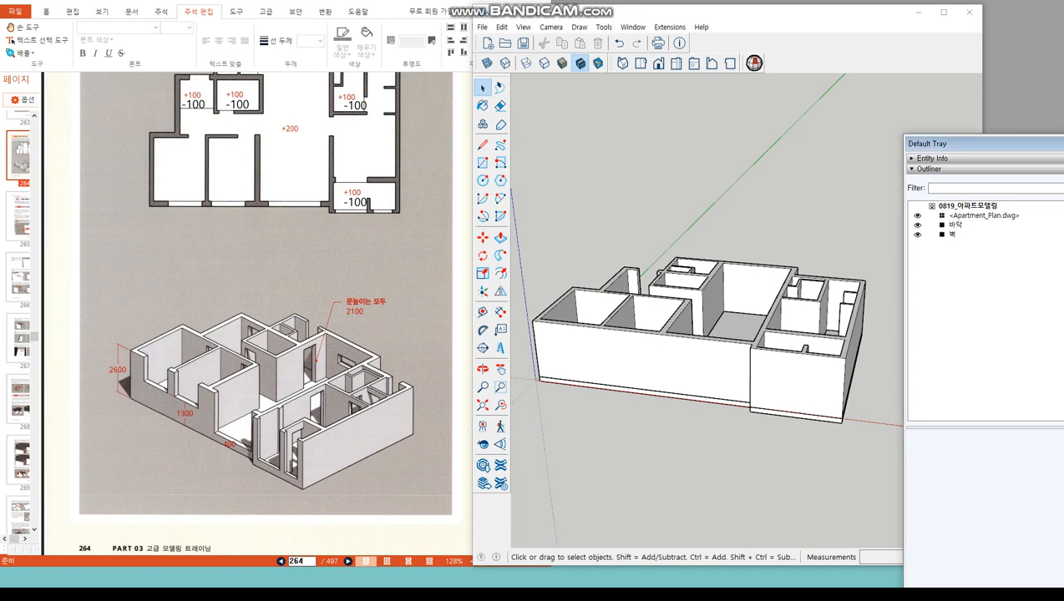
# Hide the 바닥 group so the window positions on the underside of the outer wall are exposed
pyautogui.click(916, 225)
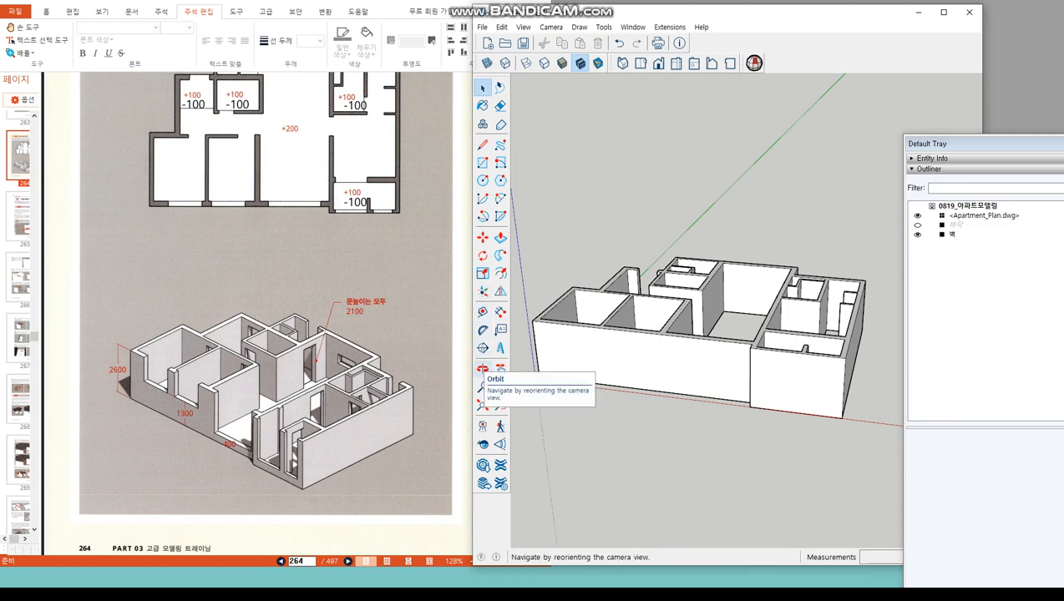
pyautogui.click(482, 368)
pyautogui.moveTo(702, 376); pyautogui.dragTo(702, 275)
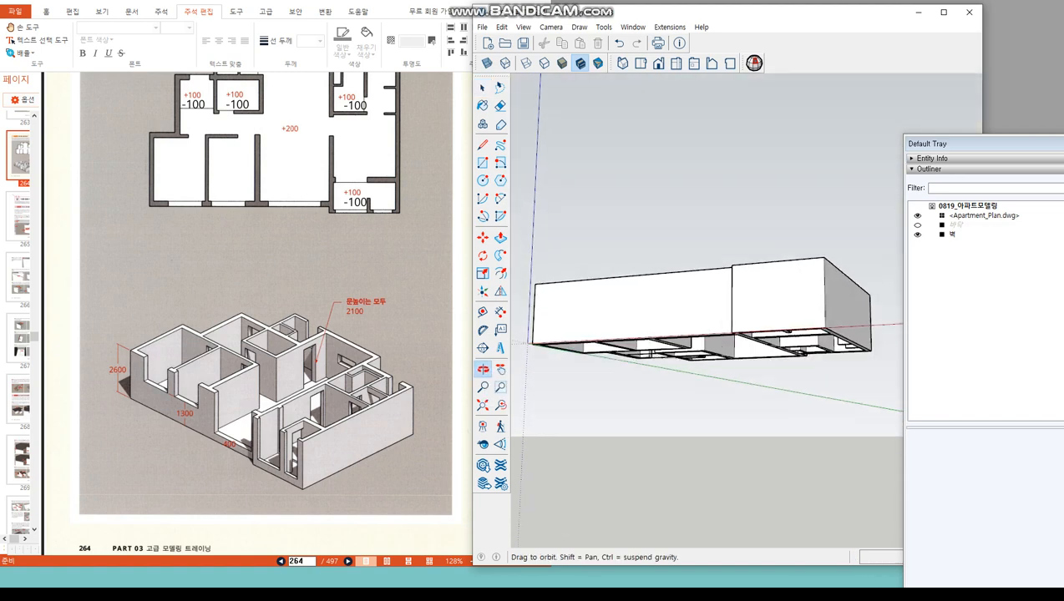
pyautogui.scroll(6, 552, 309)
pyautogui.moveTo(702, 367)
pyautogui.mouseDown()
pyautogui.moveTo(684, 334)
pyautogui.moveTo(676, 348)
pyautogui.mouseUp()
pyautogui.scroll(-3, 676, 348)
pyautogui.scroll(1, 676, 348)
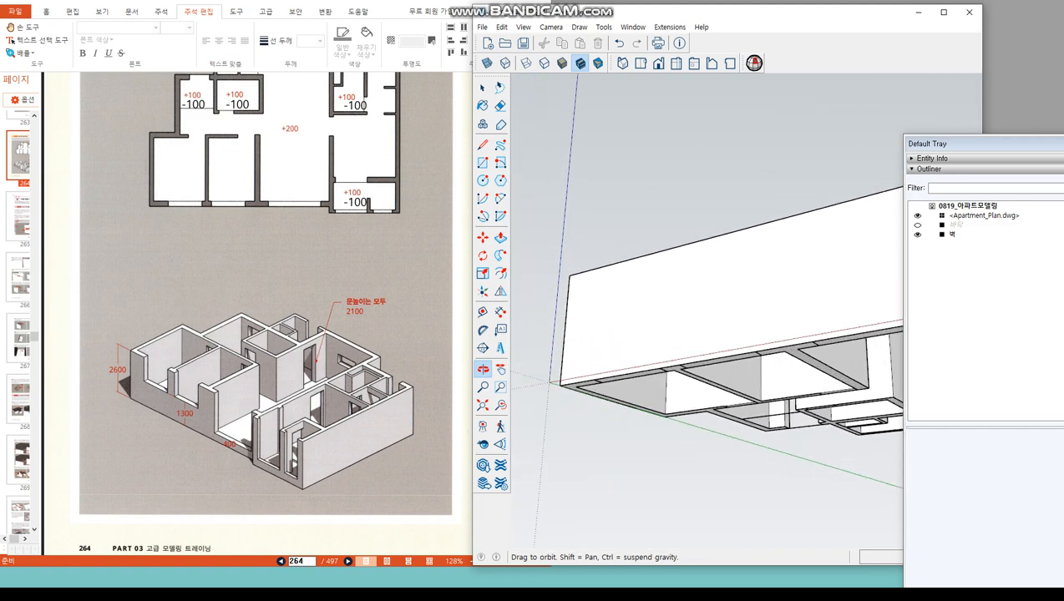
pyautogui.press('t')
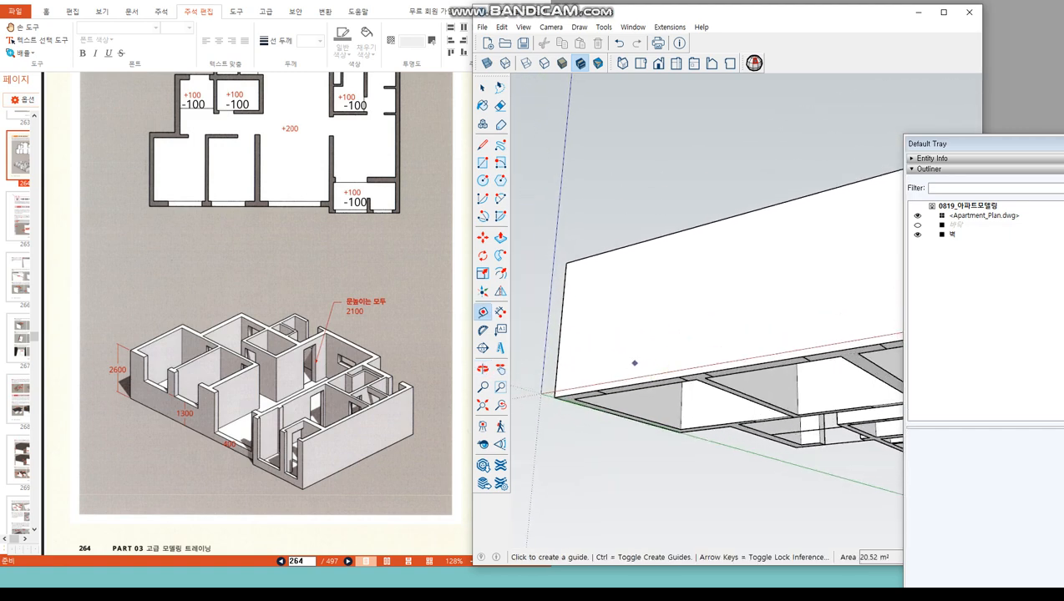
pyautogui.press('space')
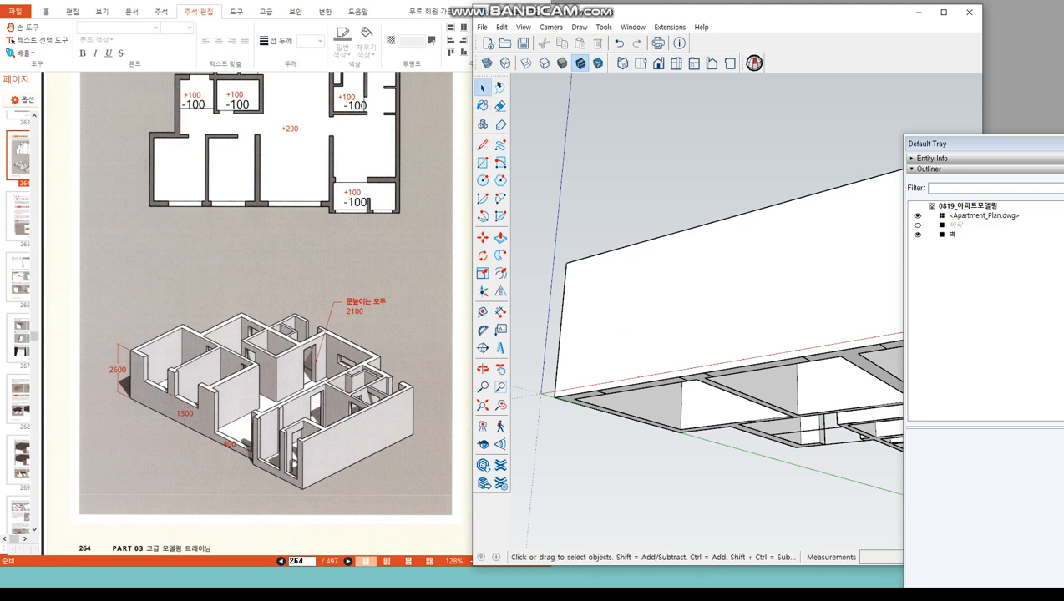
pyautogui.scroll(1, 606, 321)
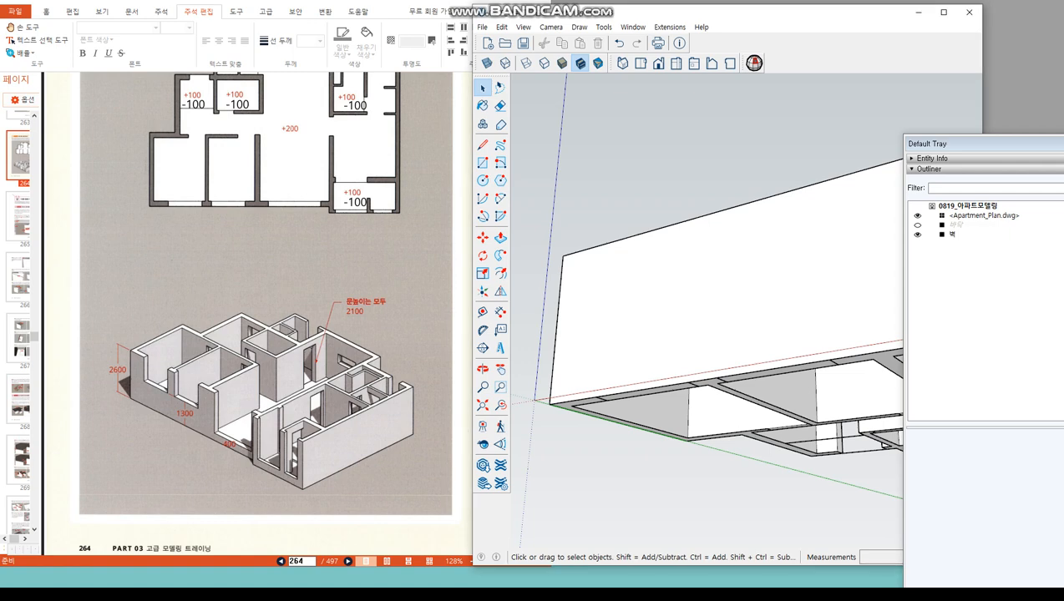
# Place vertical guides 900 mm and about 2500 mm from the outer wall's corner edge, at both ends of the first window
pyautogui.click(482, 310)
pyautogui.click(553, 344)
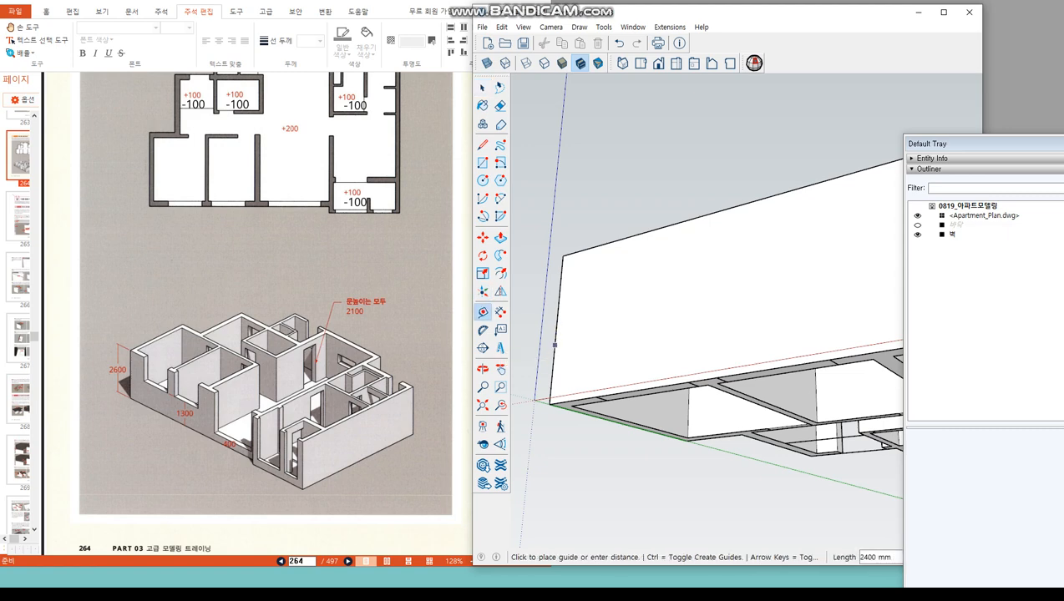
pyautogui.scroll(3, 576, 370)
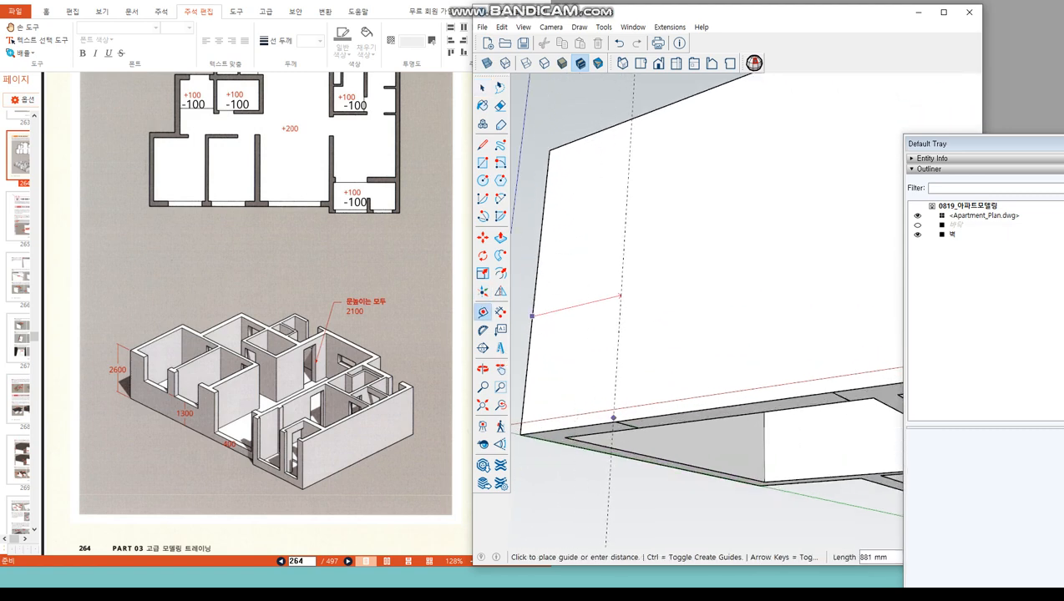
pyautogui.click(615, 422)
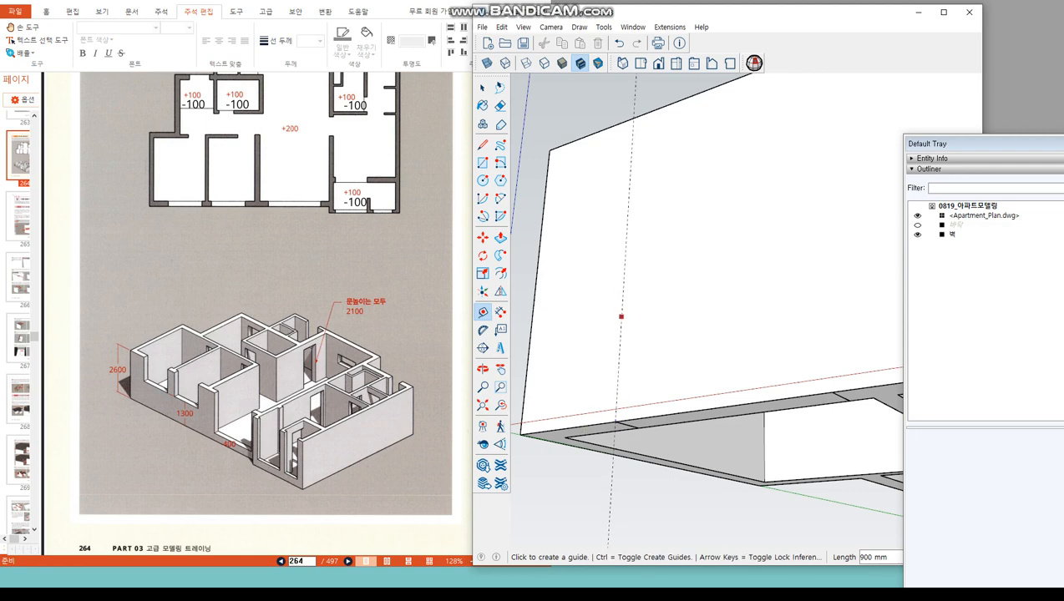
pyautogui.click(531, 310)
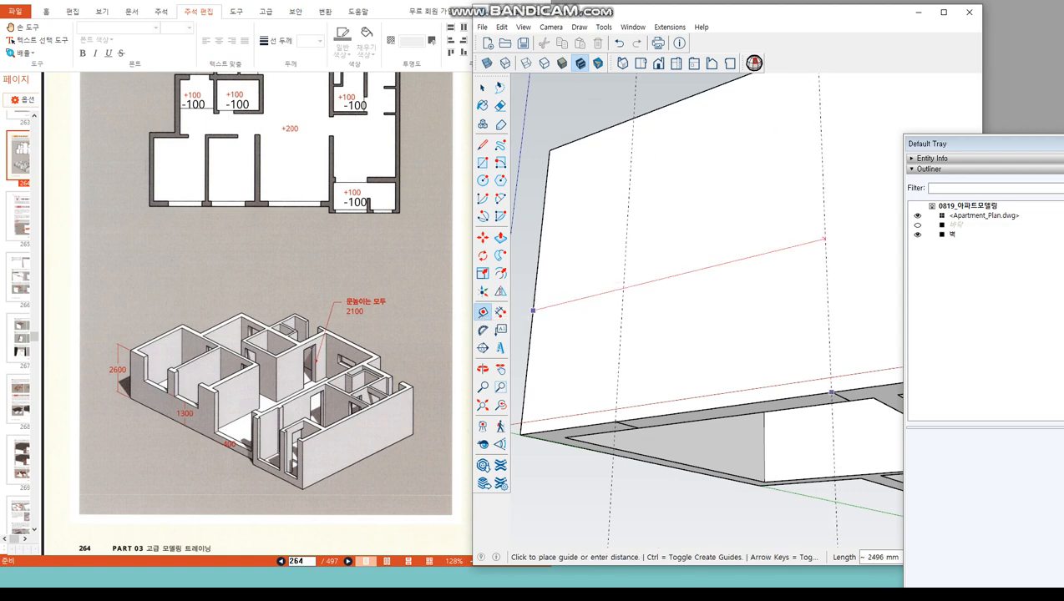
pyautogui.click(831, 392)
# Place vertical guides about 2950 mm and 4550 mm from the same corner edge, at both ends of the second window
pyautogui.scroll(-2, 534, 372)
pyautogui.click(528, 369)
pyautogui.scroll(-1, 528, 369)
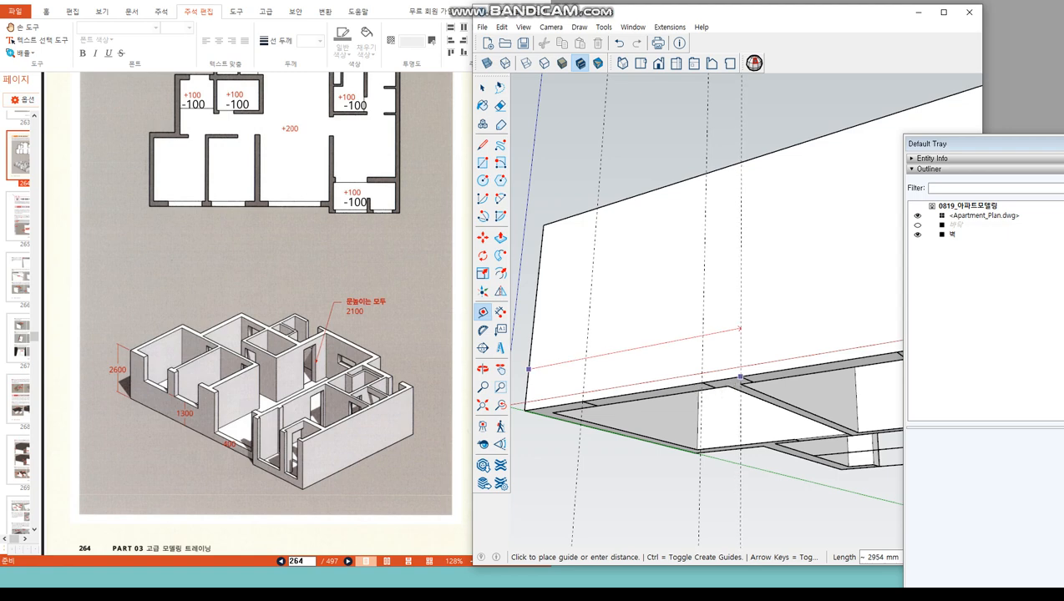
pyautogui.click(739, 377)
pyautogui.click(527, 355)
pyautogui.scroll(-1, 576, 348)
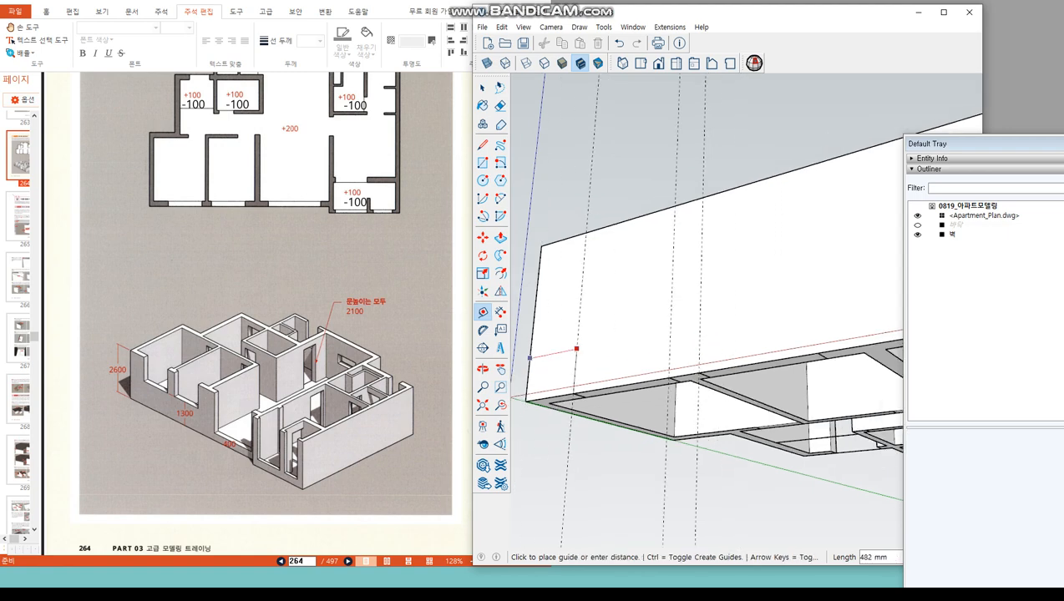
pyautogui.scroll(1, 811, 338)
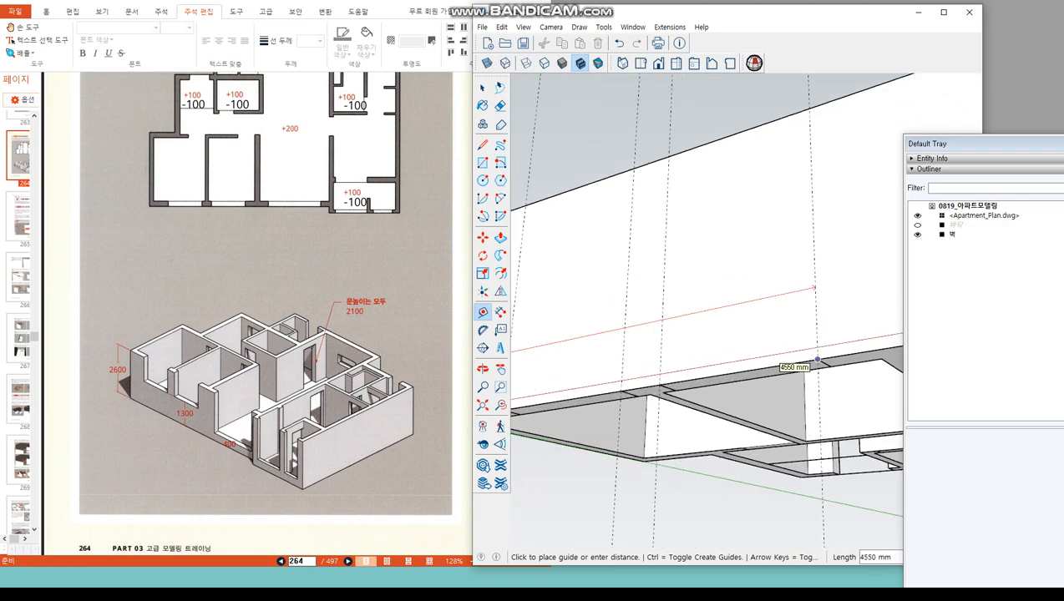
pyautogui.click(816, 360)
pyautogui.scroll(-2, 817, 361)
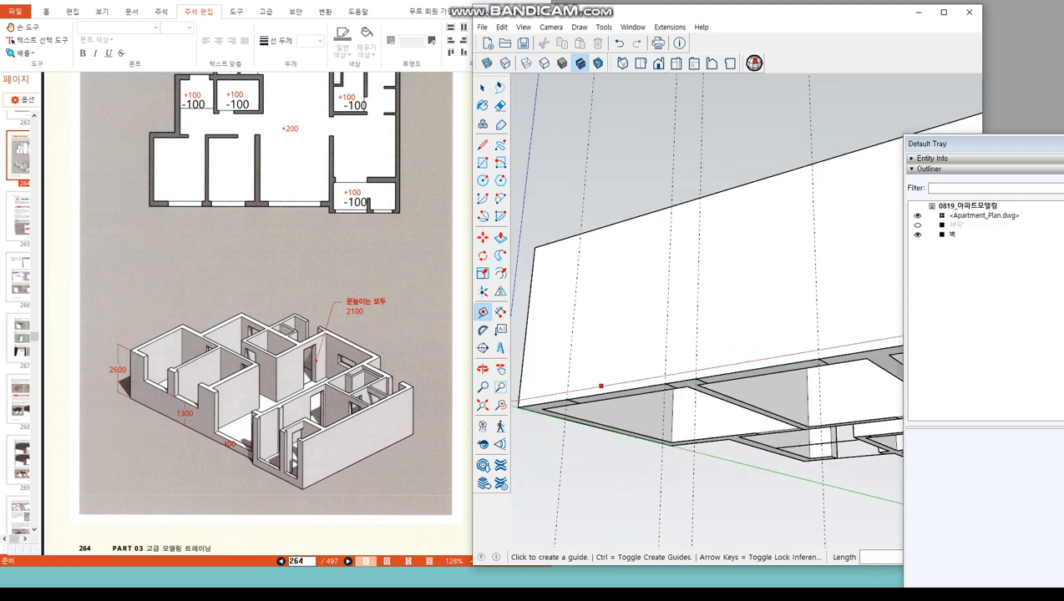
# Place a horizontal sill guide 1100 mm above the bottom edge of the outer wall
pyautogui.click(600, 386)
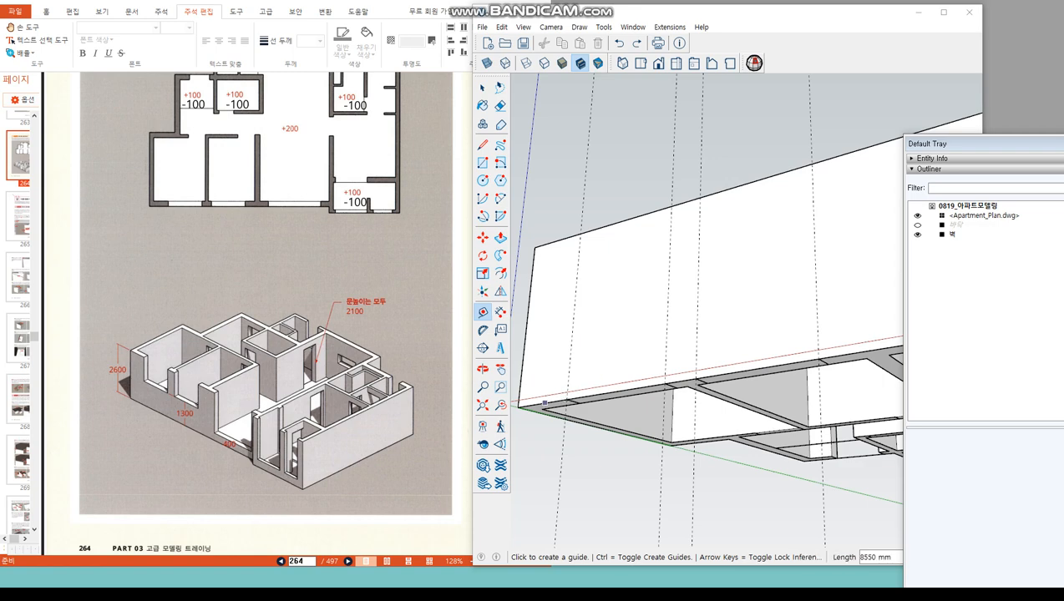
pyautogui.click(540, 404)
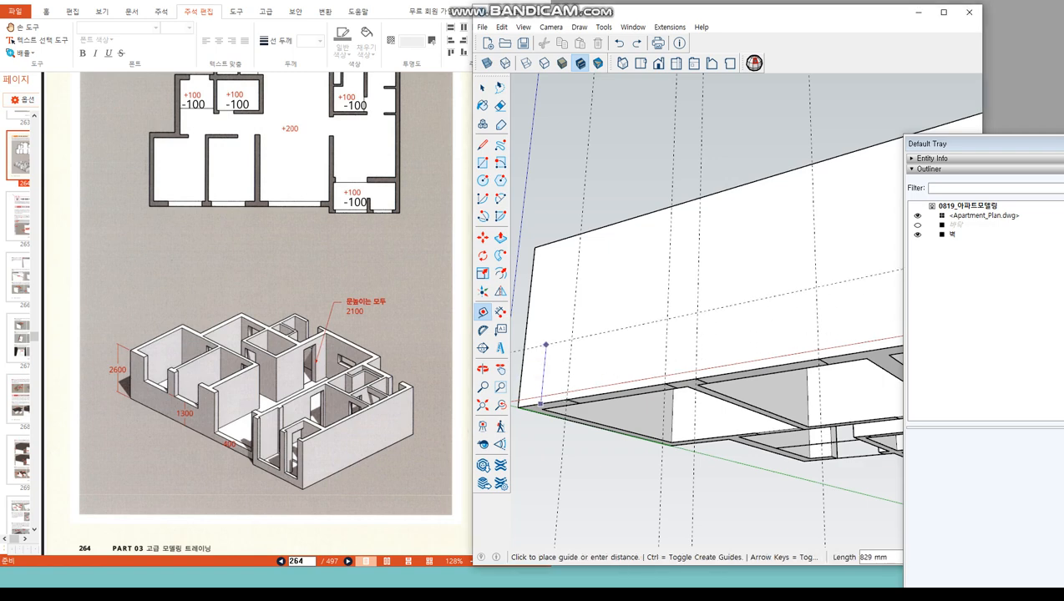
pyautogui.write('1100')
pyautogui.press('Return')
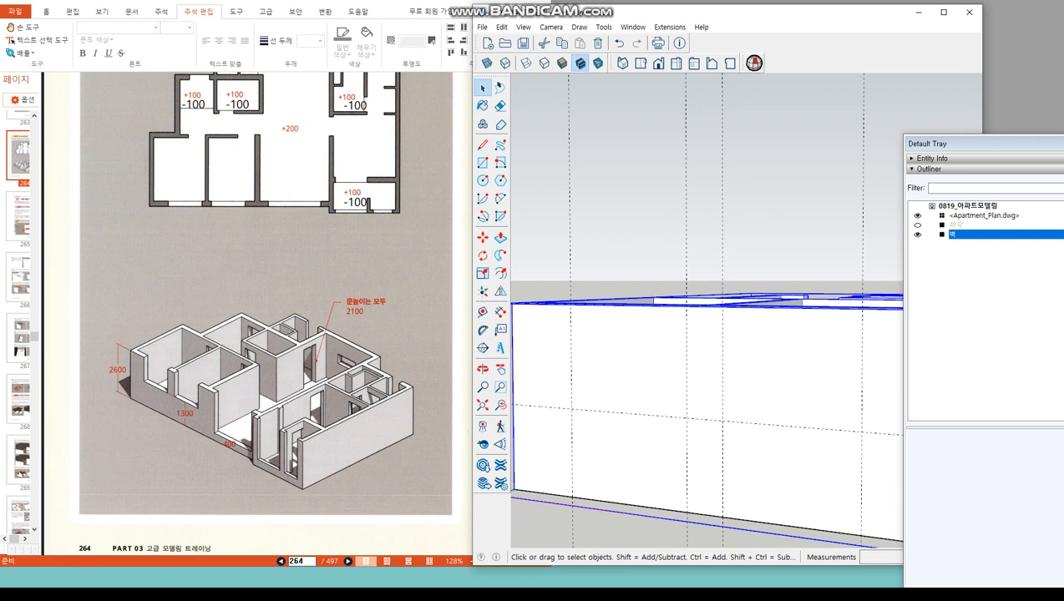
# Open the 벽 group for editing and draw two rectangles about 1600 mm wide between the guide pairs, from the sill guide to the wall top
pyautogui.press('Return')
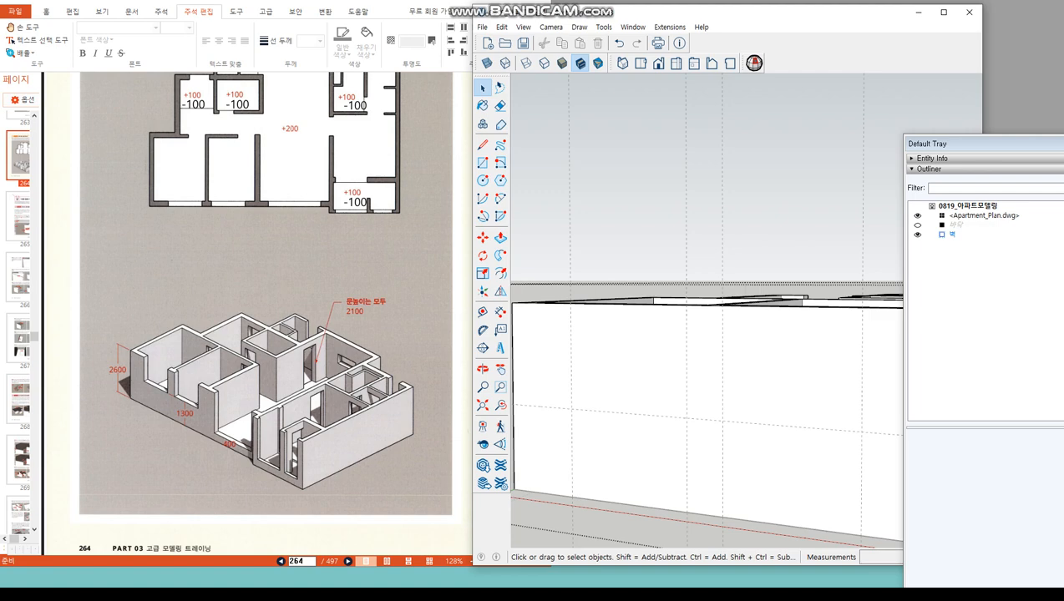
pyautogui.click(482, 163)
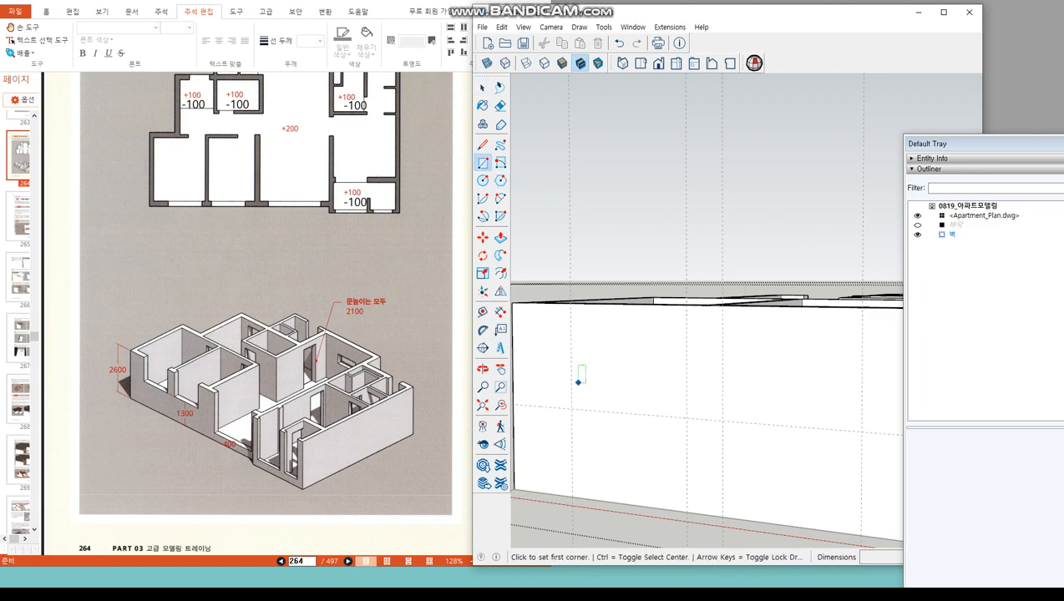
pyautogui.click(571, 409)
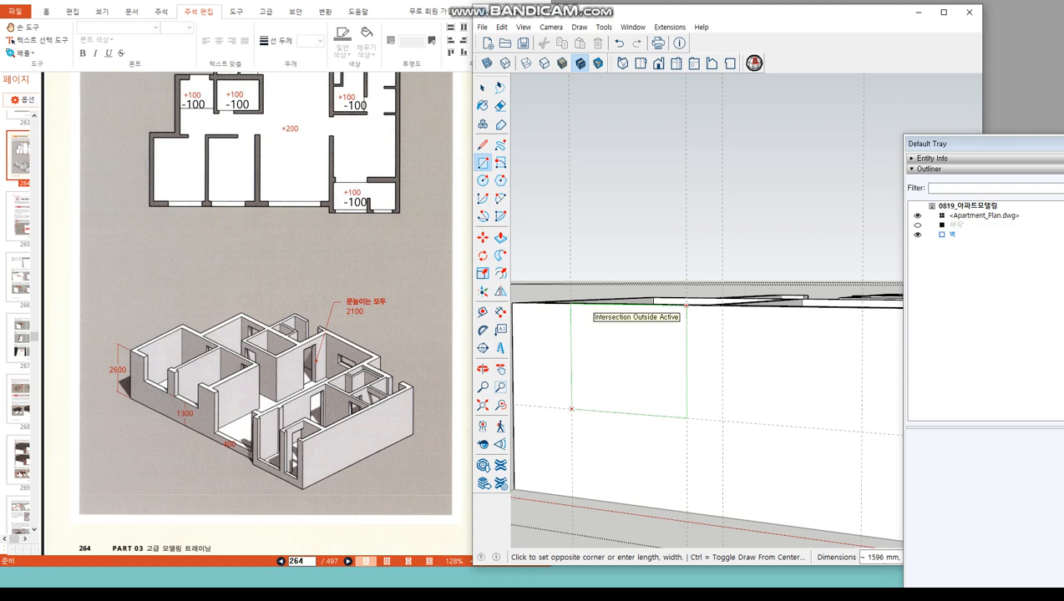
pyautogui.click(686, 305)
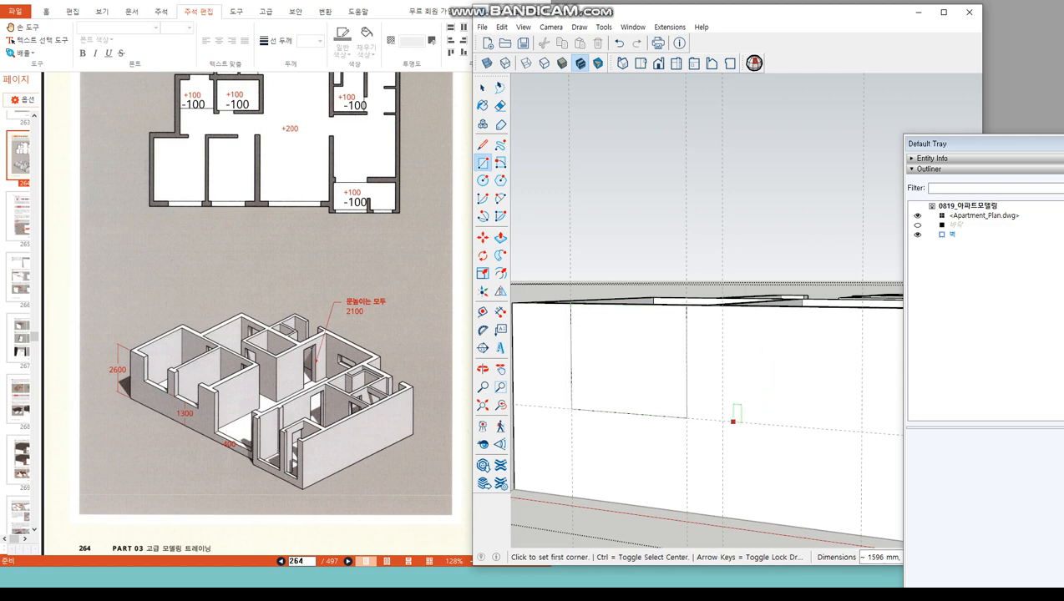
pyautogui.click(723, 420)
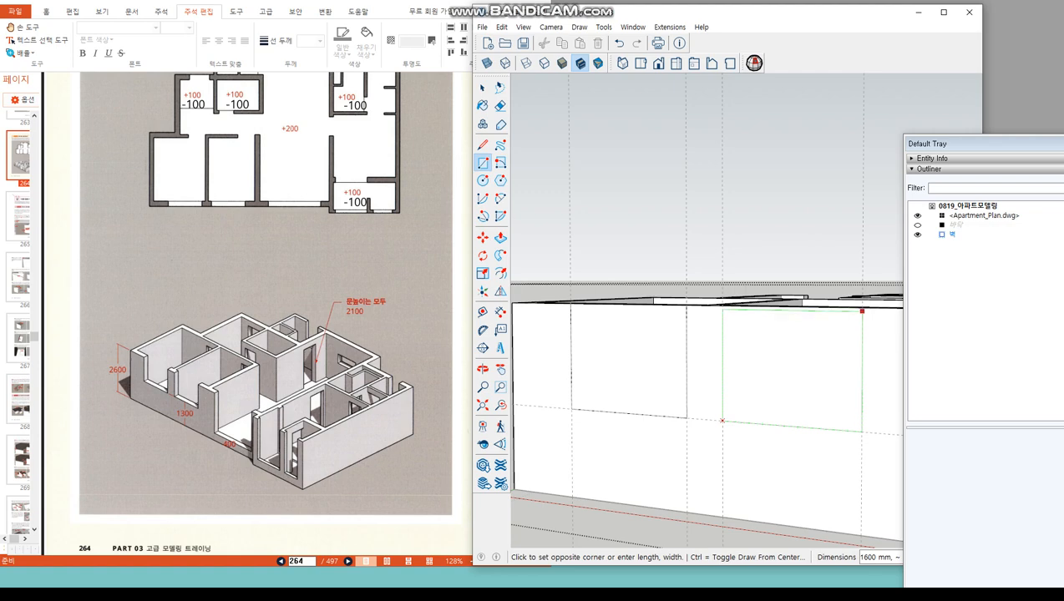
pyautogui.click(862, 308)
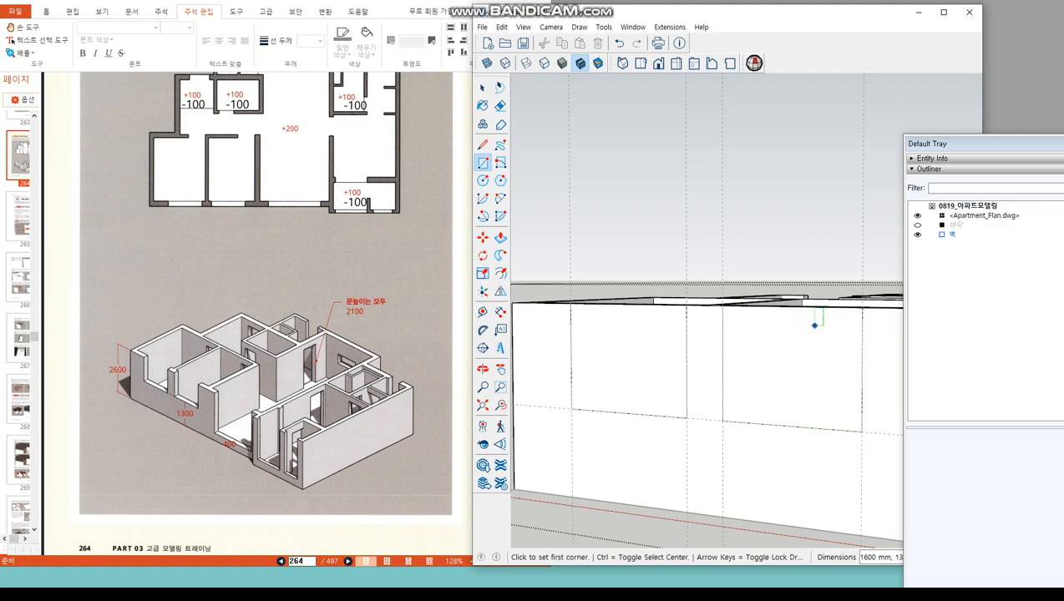
pyautogui.press('e')
pyautogui.press('r')
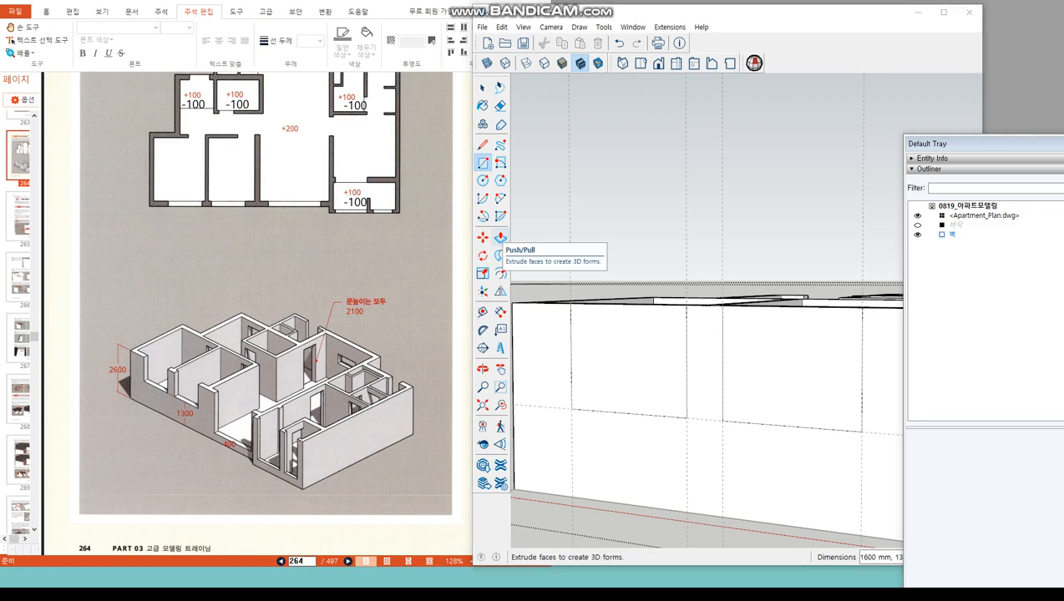
# Push both window rectangles 250 mm through the wall to cut the openings, and close the 벽 group
pyautogui.click(500, 238)
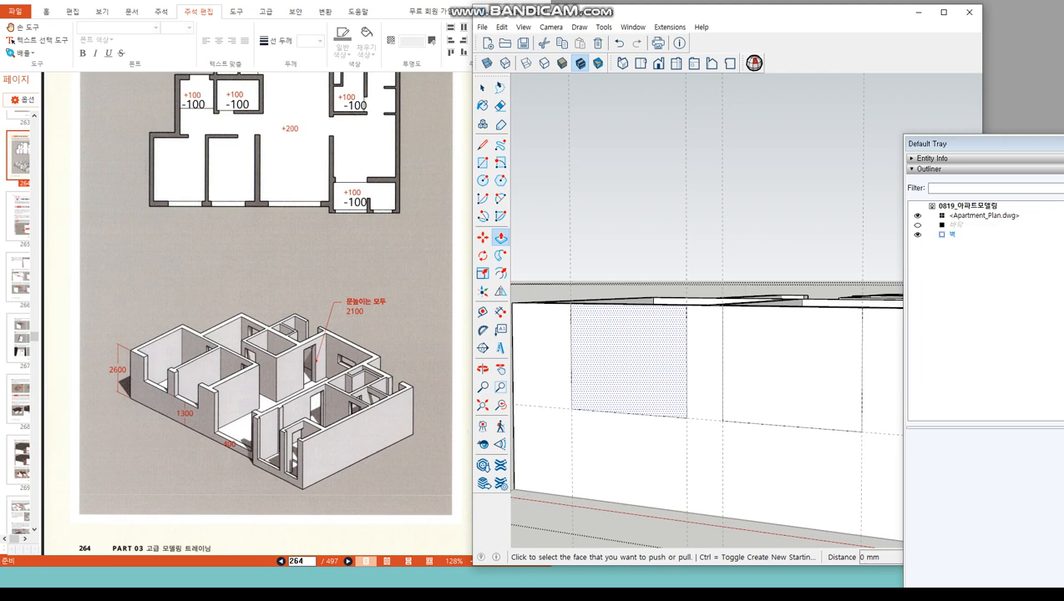
pyautogui.click(616, 343)
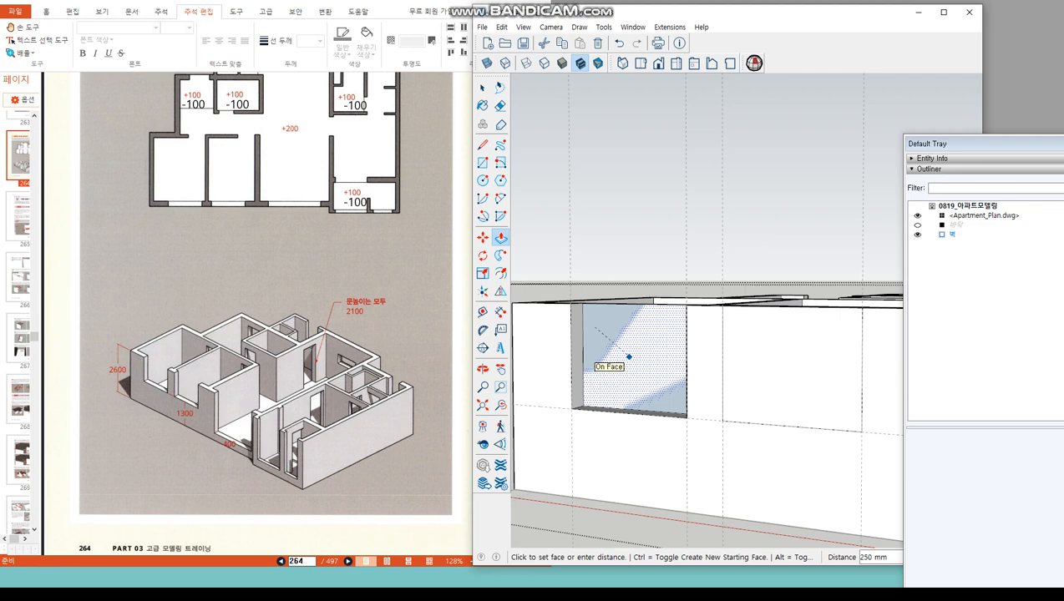
pyautogui.click(629, 356)
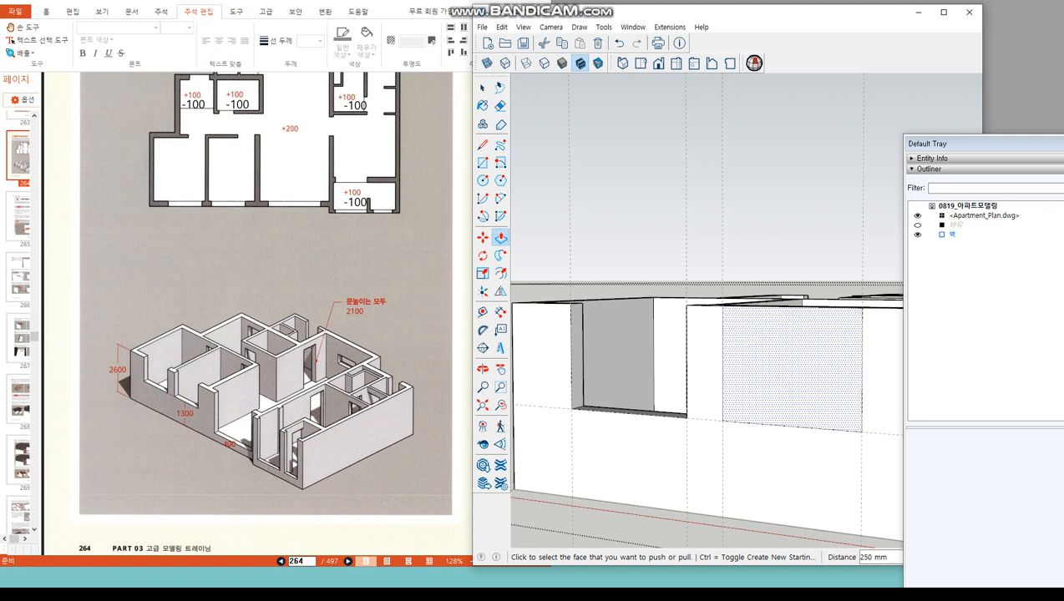
pyautogui.click(749, 326)
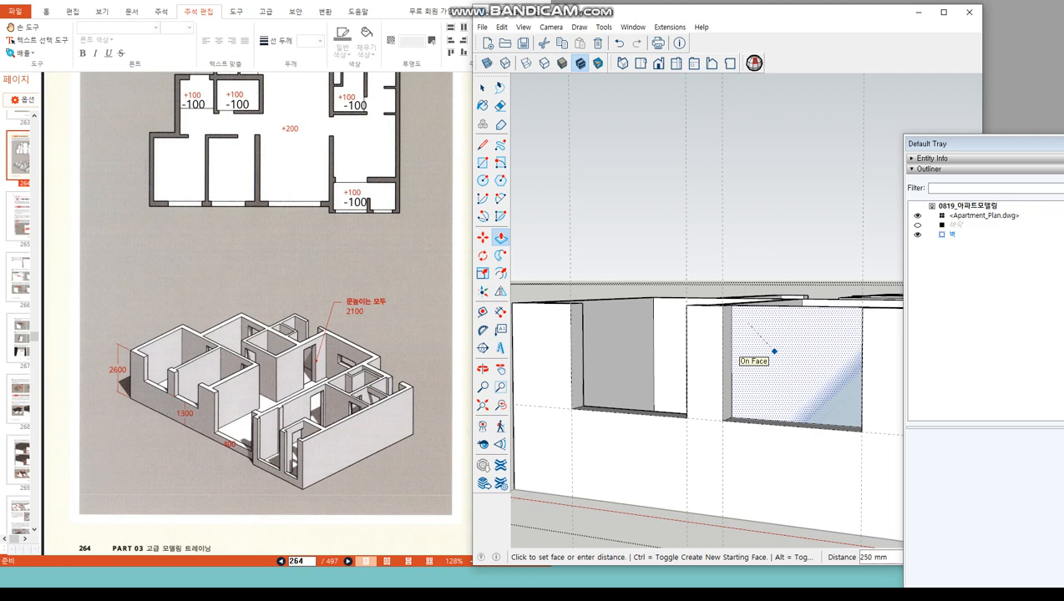
pyautogui.click(774, 352)
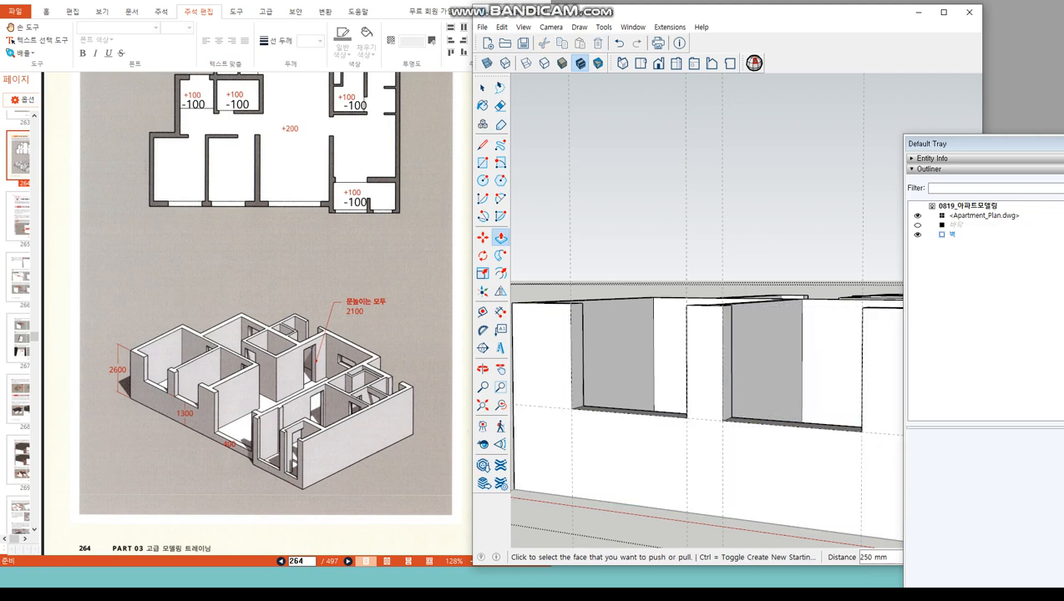
pyautogui.scroll(-3, 573, 332)
pyautogui.press('space')
pyautogui.press('Escape')
pyautogui.doubleClick(774, 352)
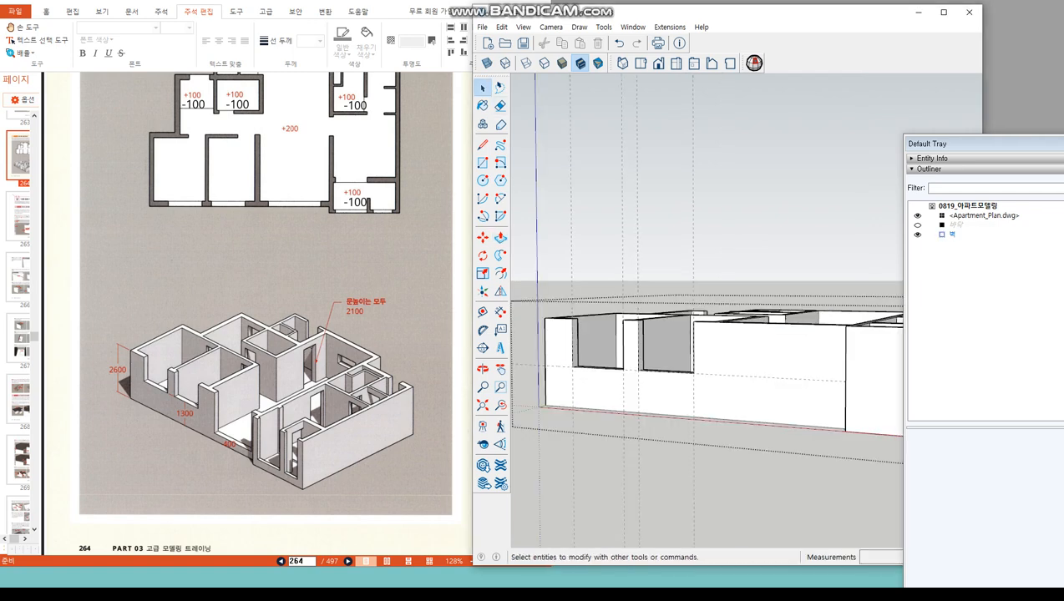
pyautogui.press('Escape')
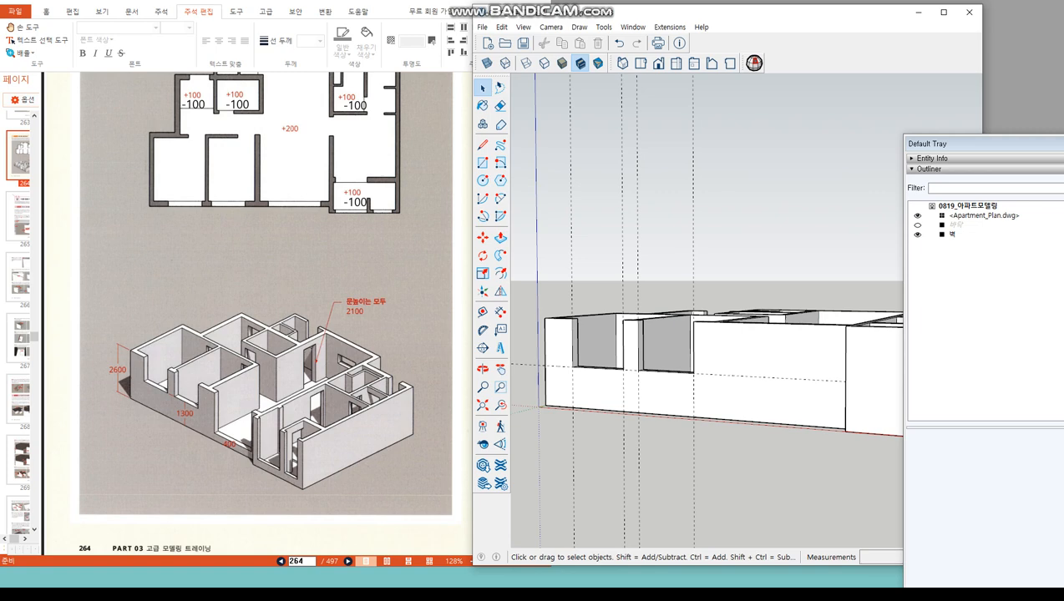
# Erase the sill guide and the vertical guides of the two windows, keeping only the guide at the second window's far end
pyautogui.click(500, 106)
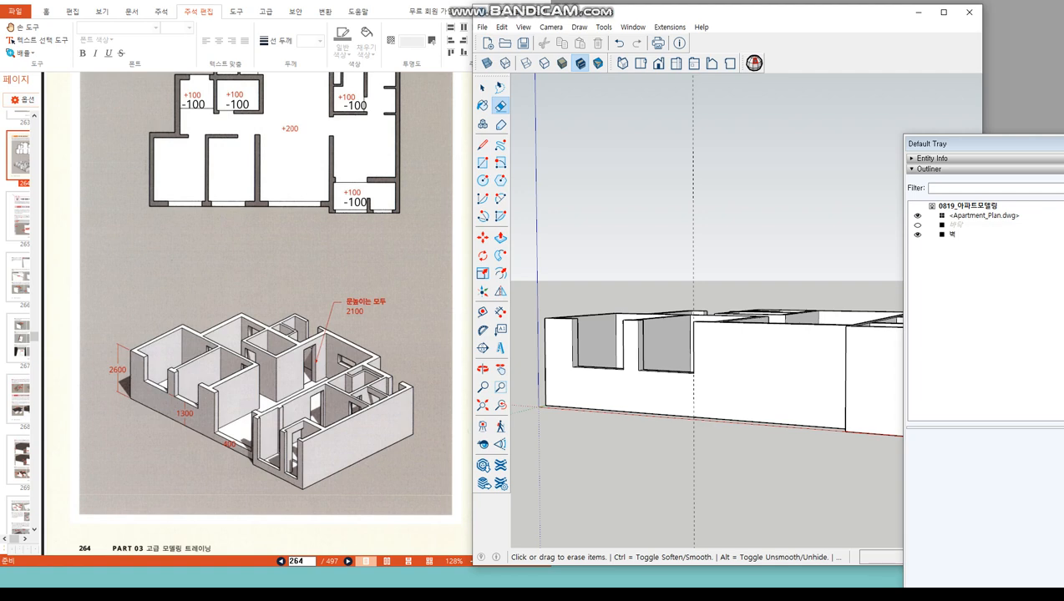
pyautogui.click(483, 369)
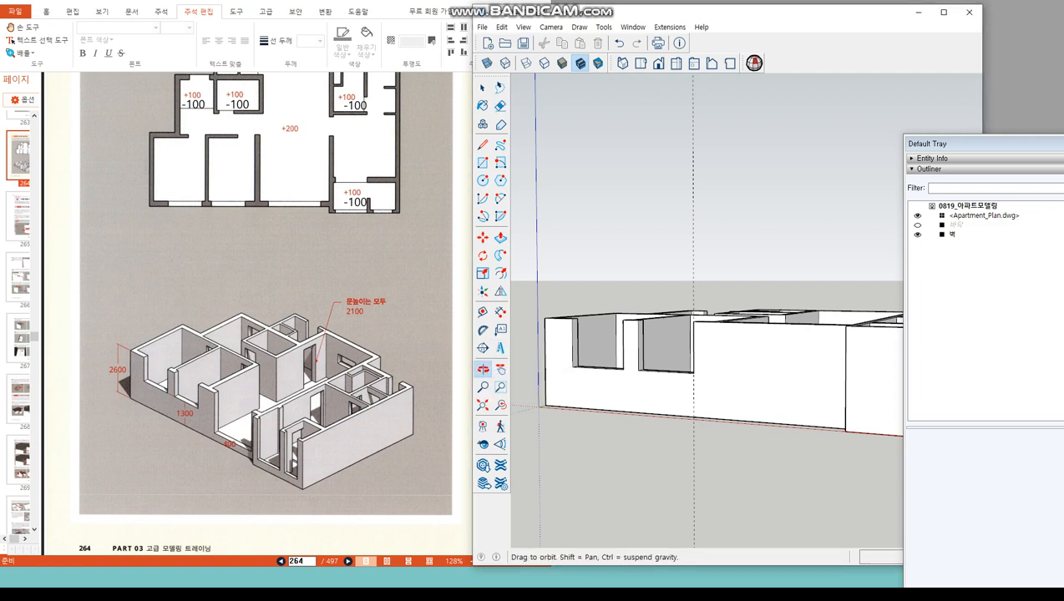
pyautogui.scroll(4, 711, 377)
pyautogui.moveTo(710, 376)
pyautogui.mouseDown()
pyautogui.moveTo(717, 292)
pyautogui.moveTo(682, 281)
pyautogui.mouseUp()
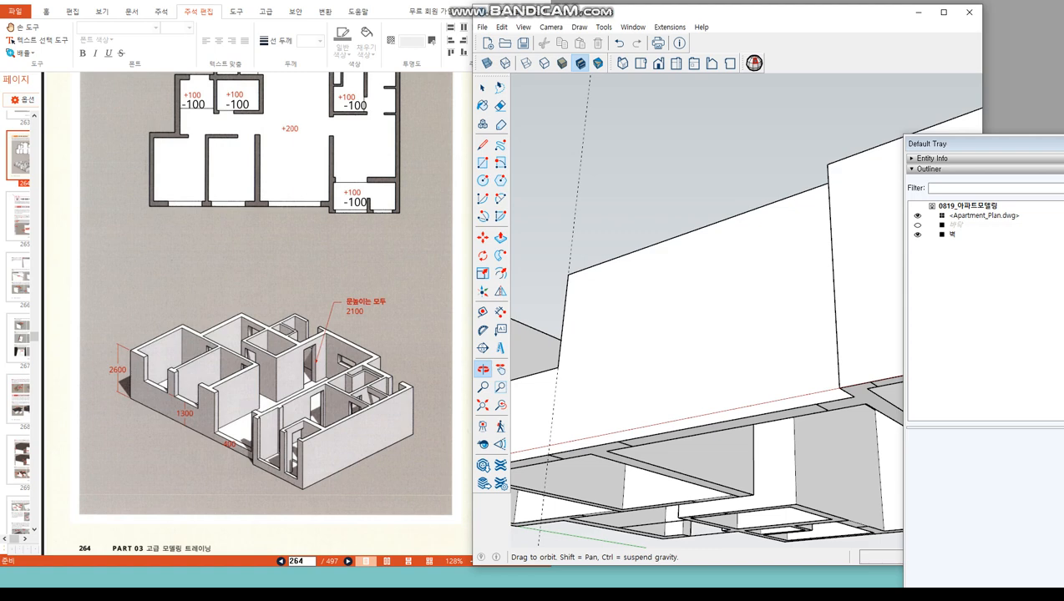
pyautogui.press('space')
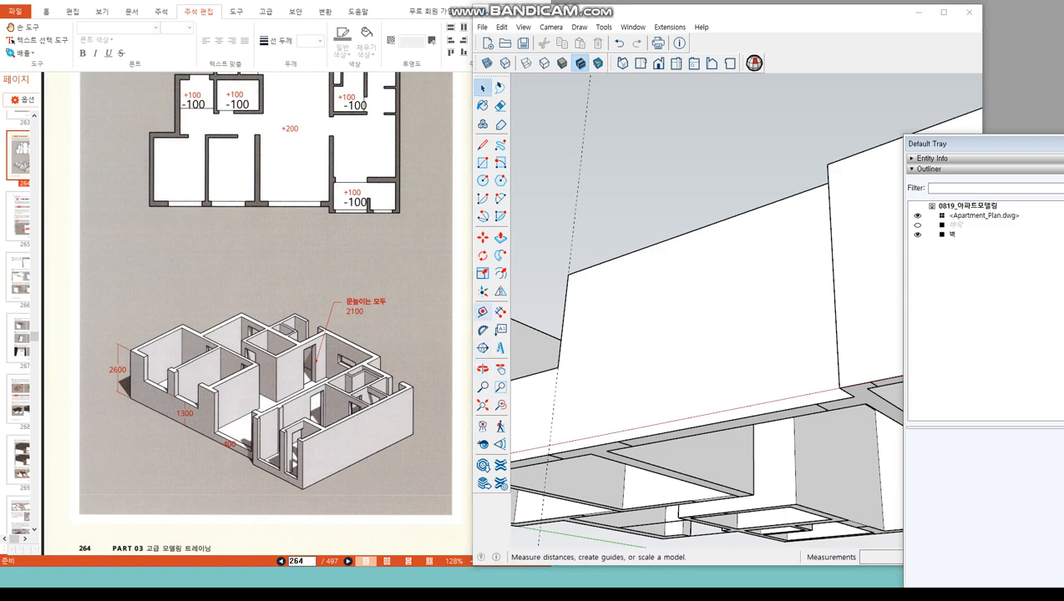
# Place vertical guides 1100 mm from the remaining guide and another 2500 mm further along the outer wall, marking both sides of the next opening
pyautogui.click(482, 311)
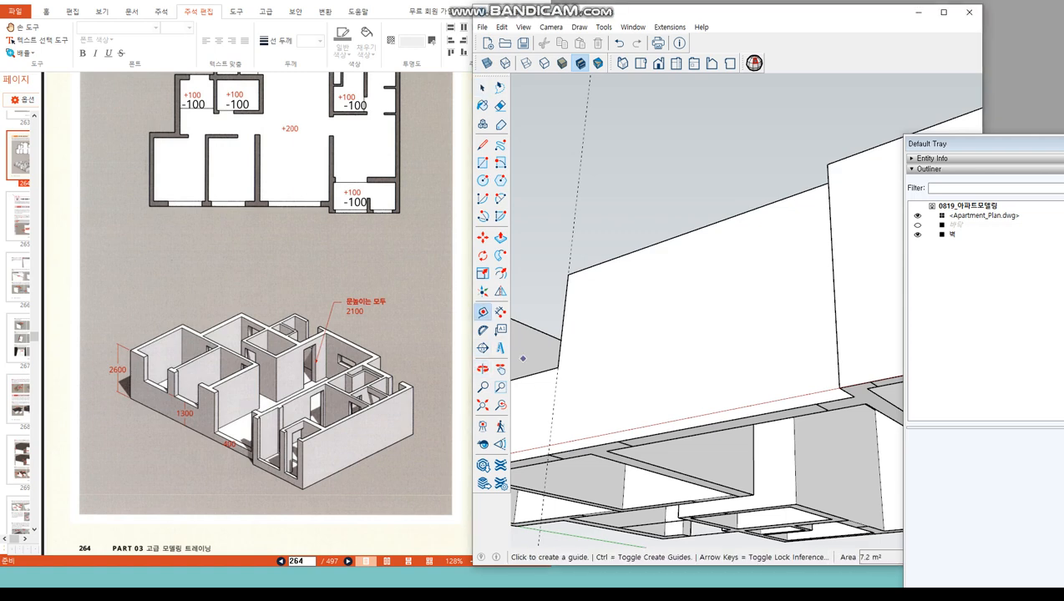
pyautogui.click(554, 397)
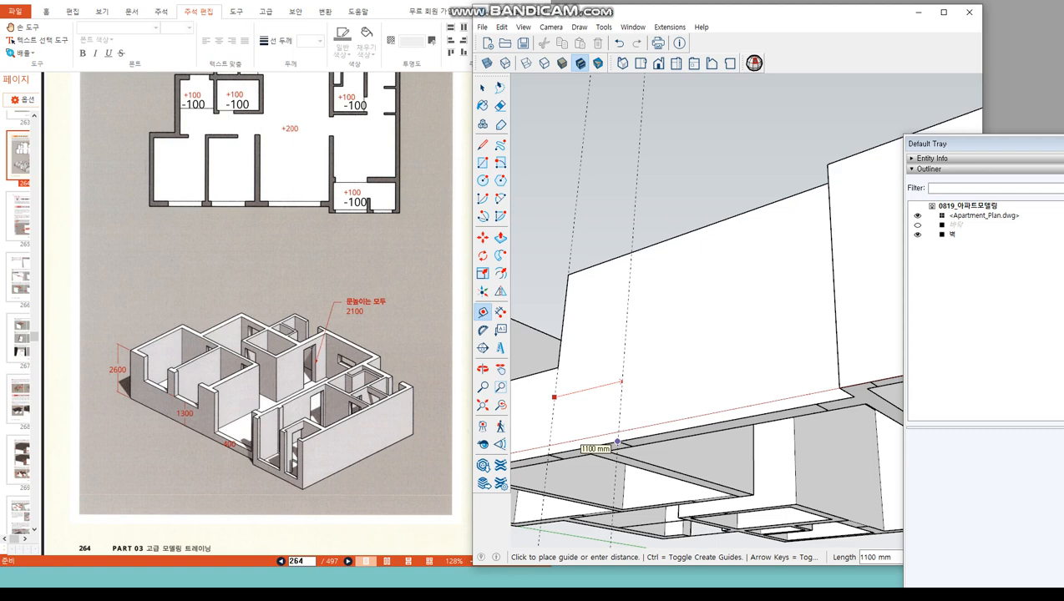
pyautogui.click(617, 441)
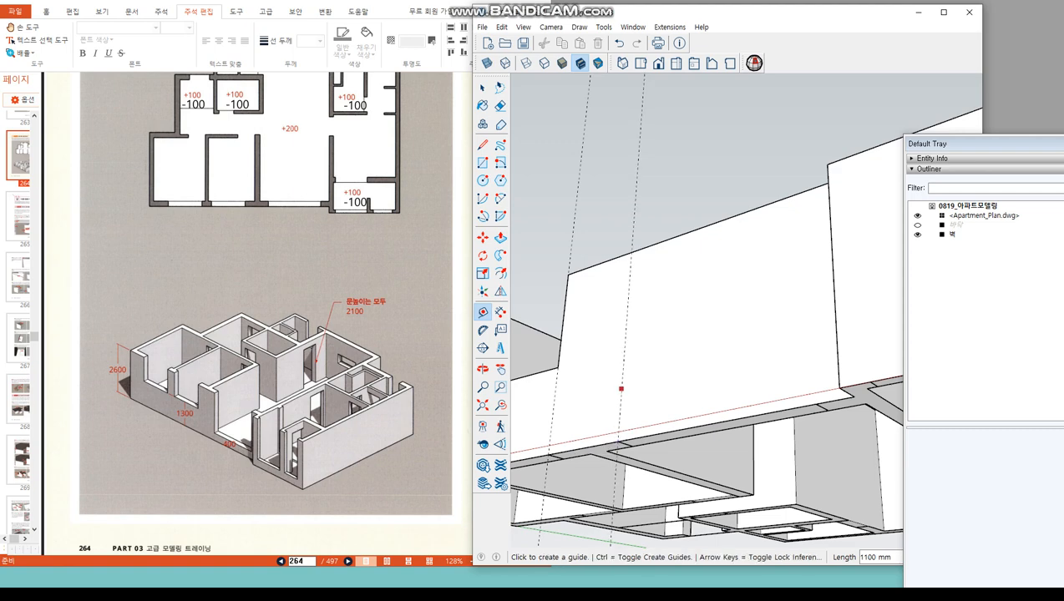
pyautogui.click(621, 387)
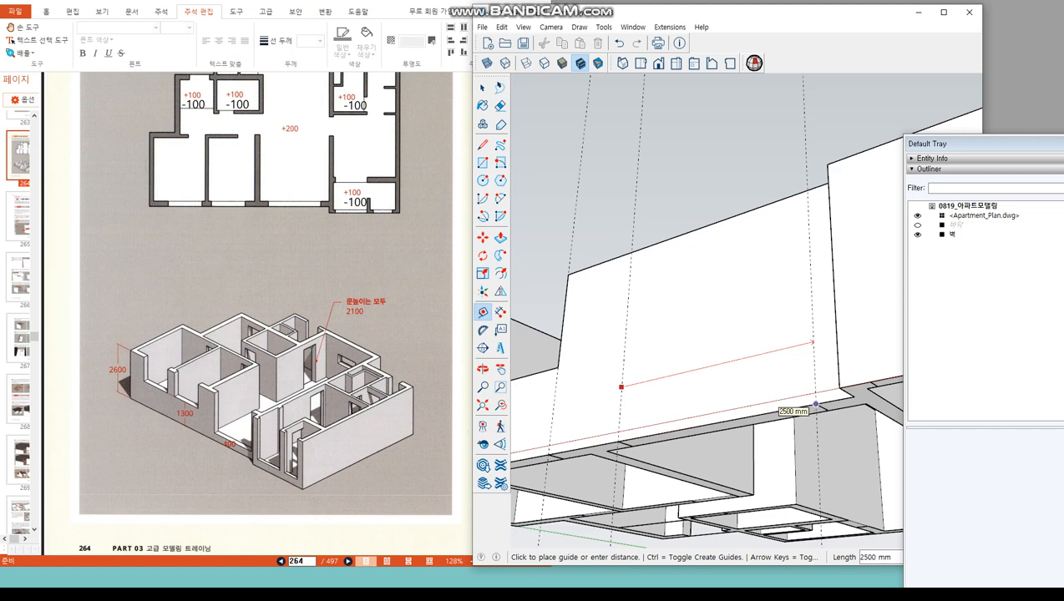
pyautogui.click(816, 404)
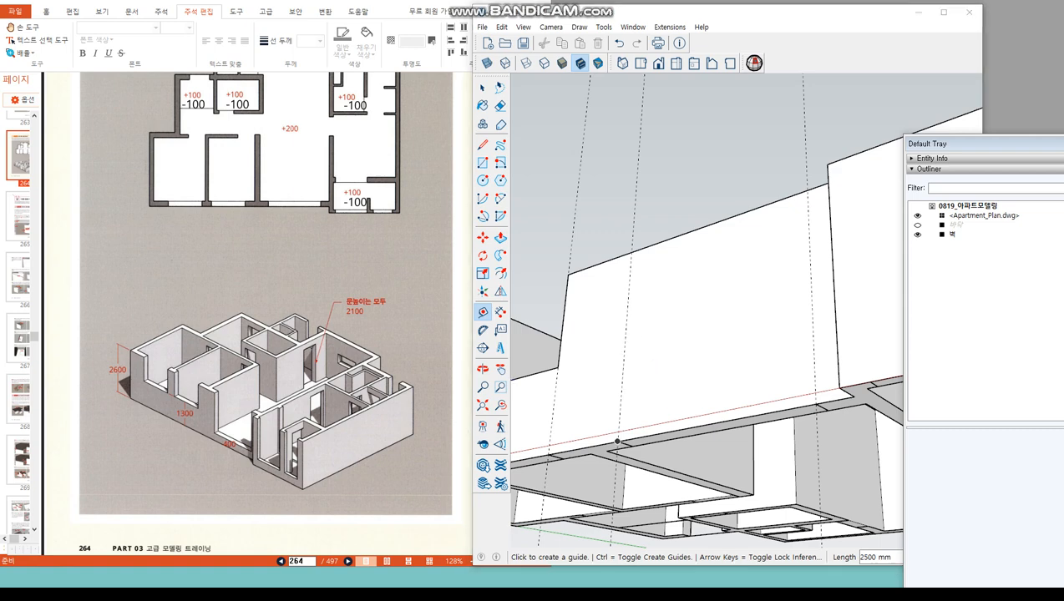
# Place a horizontal sill guide 200 mm above the bottom edge of the outer wall
pyautogui.click(659, 434)
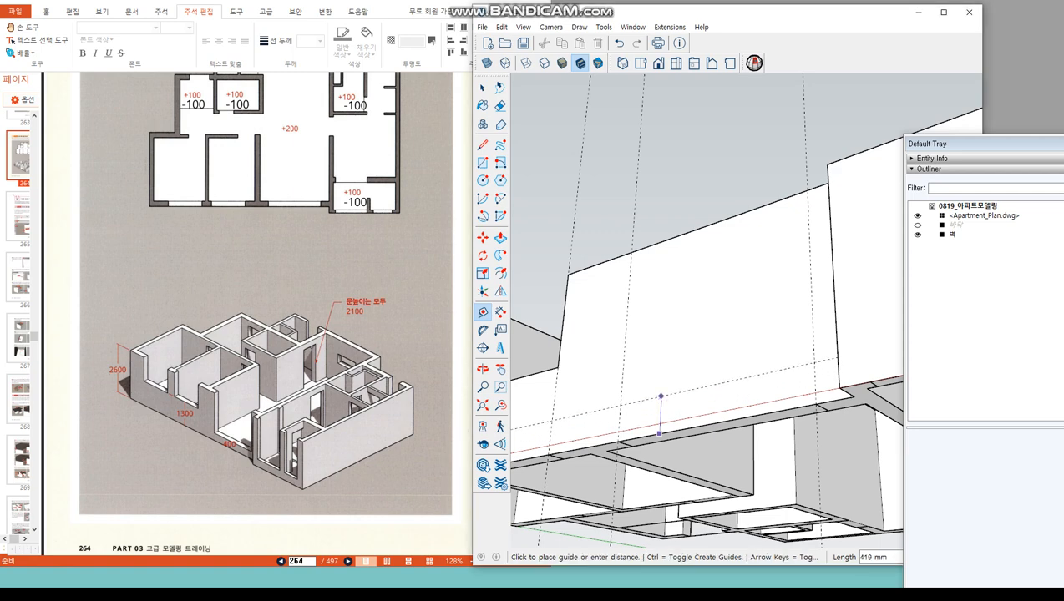
pyautogui.write('200')
pyautogui.press('Return')
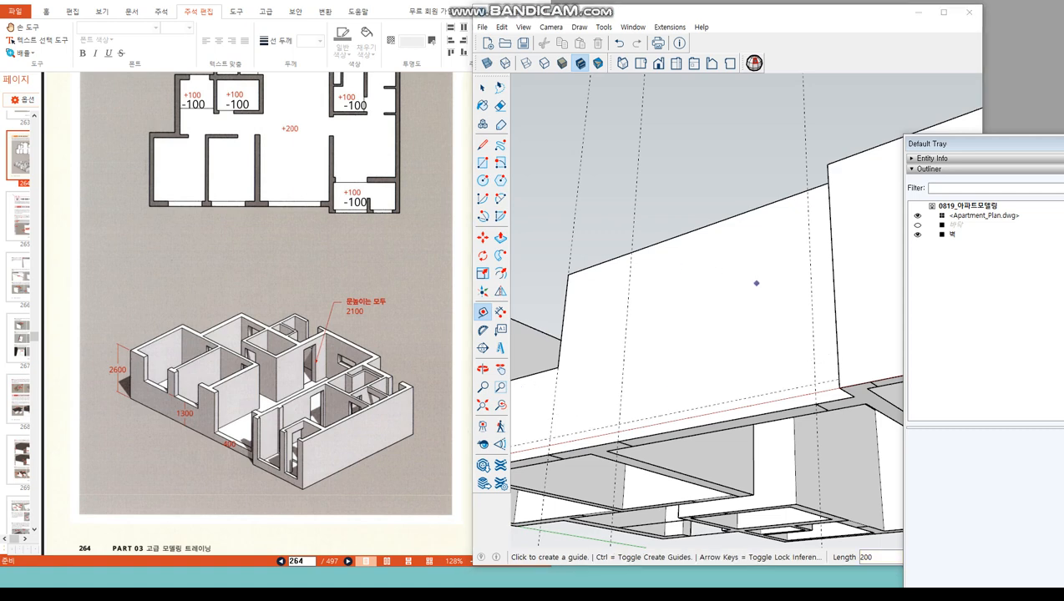
pyautogui.press('space')
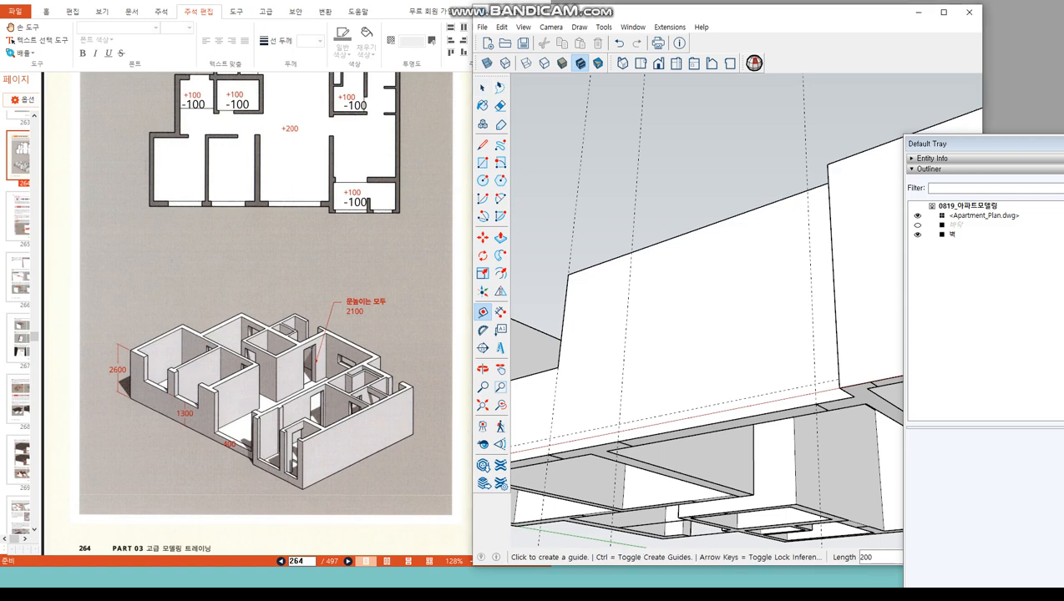
pyautogui.press('space')
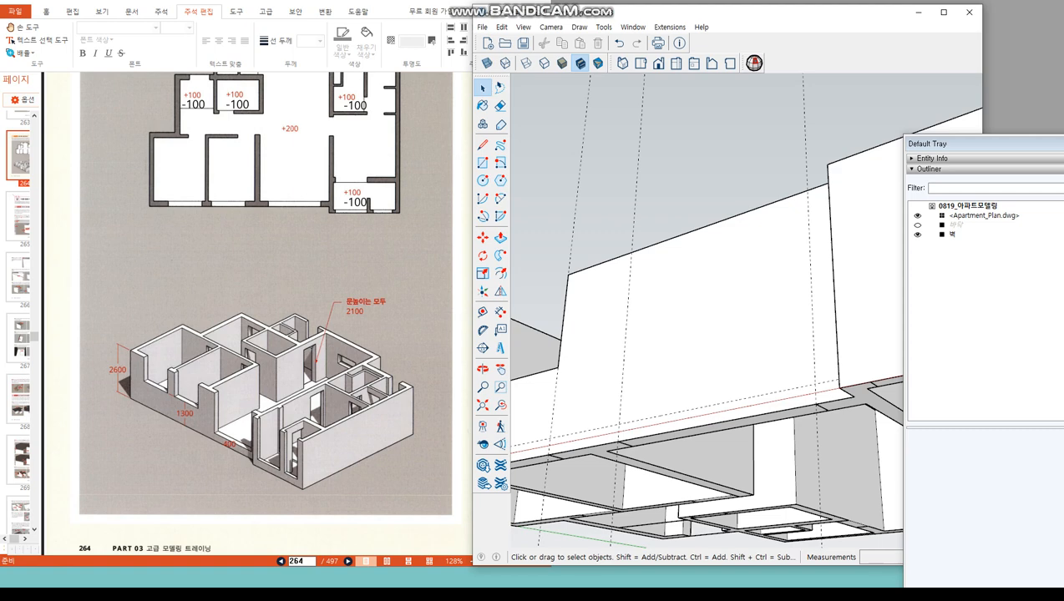
# Open the 벽 group for editing and draw a 2500 mm wide rectangle between the two new vertical guides, from the wall top to the sill guide
pyautogui.click(698, 317)
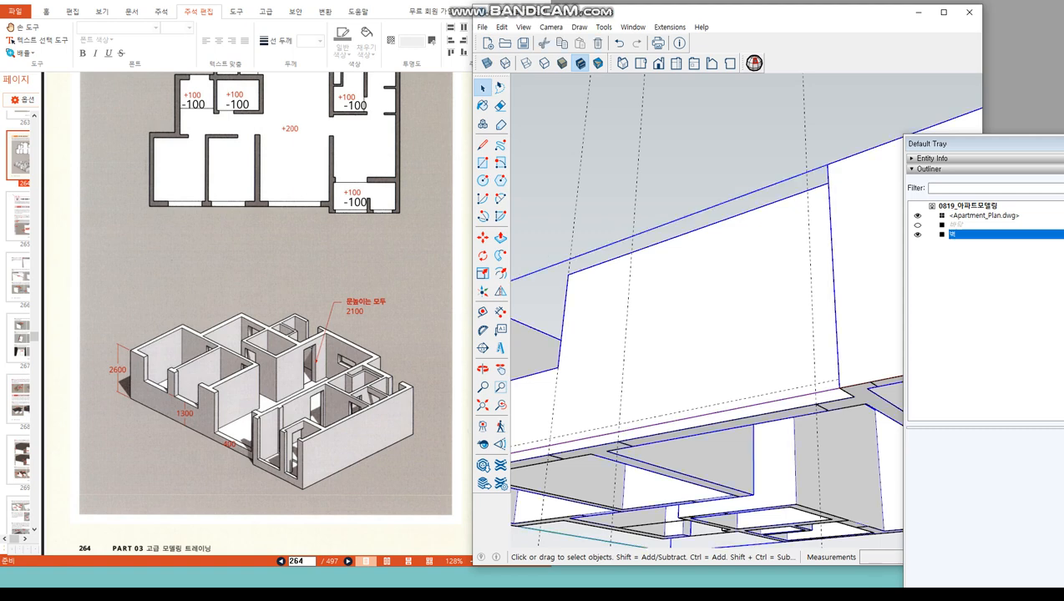
pyautogui.press('Return')
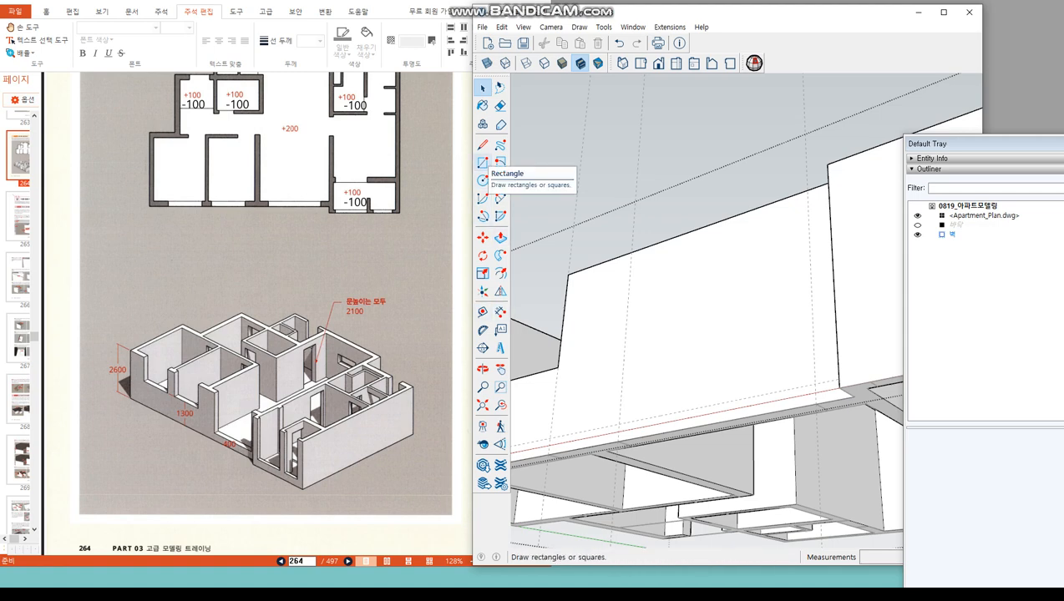
pyautogui.click(483, 163)
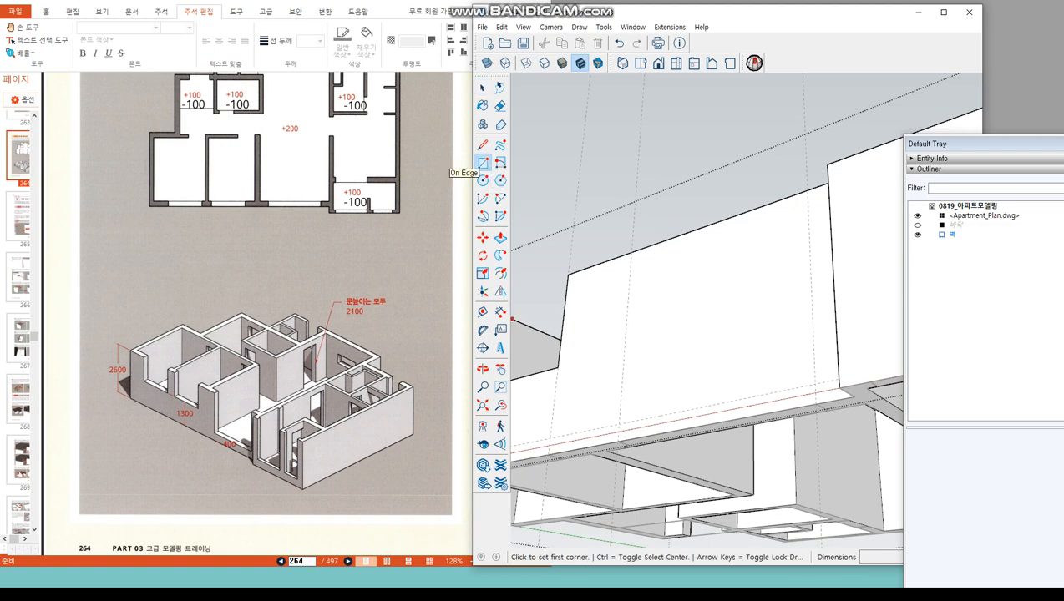
pyautogui.click(631, 252)
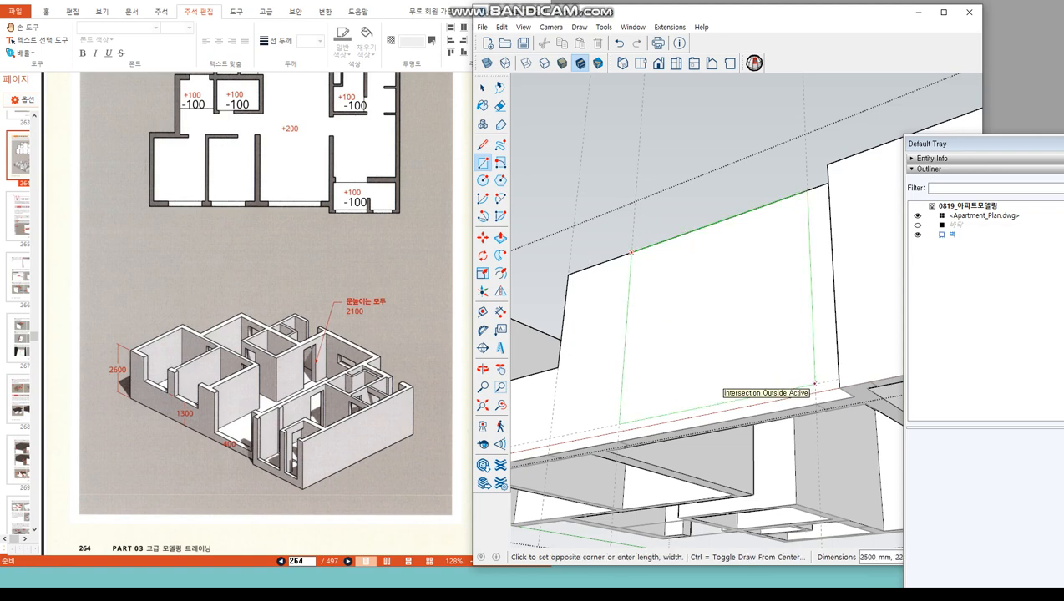
pyautogui.click(814, 384)
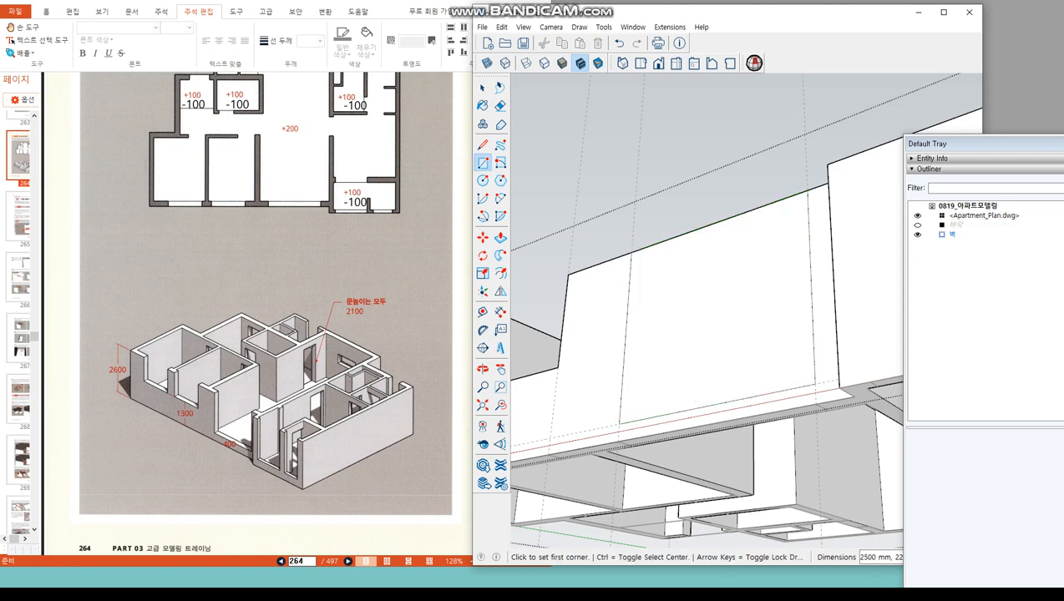